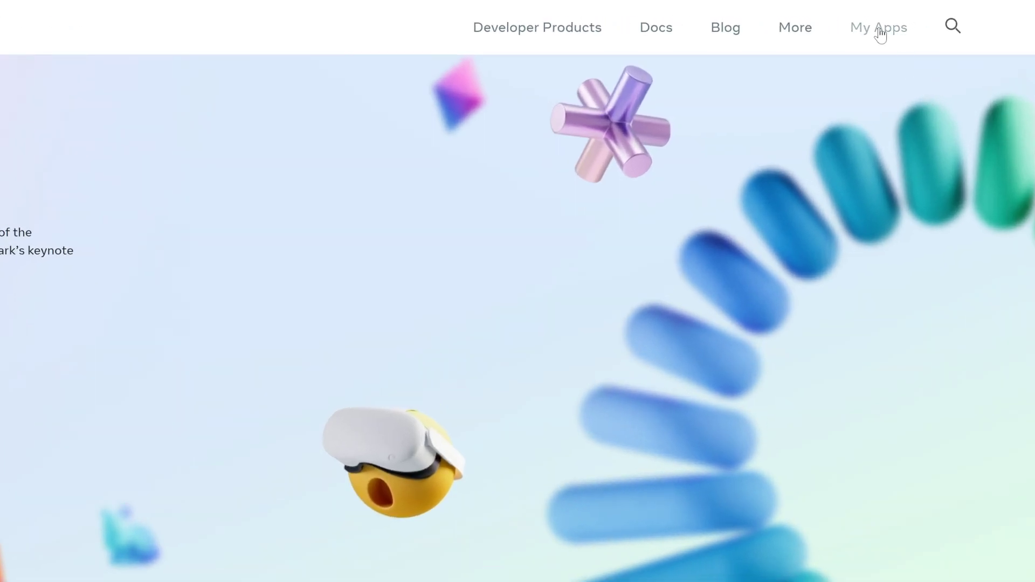
- Open the My Apps list on Meta for Developers
{"action": "left_click", "coordinate": [881, 29]}
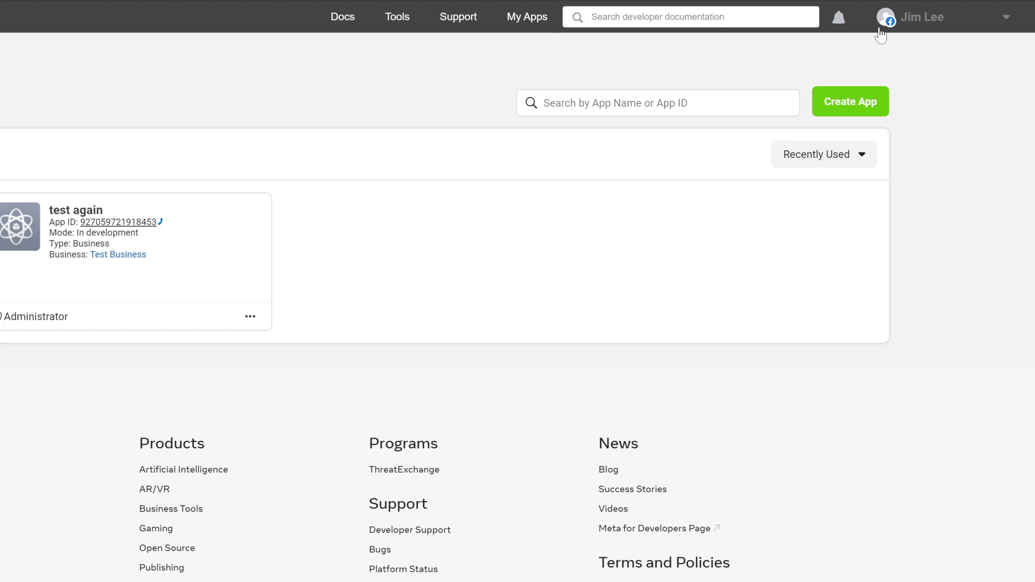
- Start a new app with the Other use case and the Business app type
{"action": "left_click", "coordinate": [863, 102]}
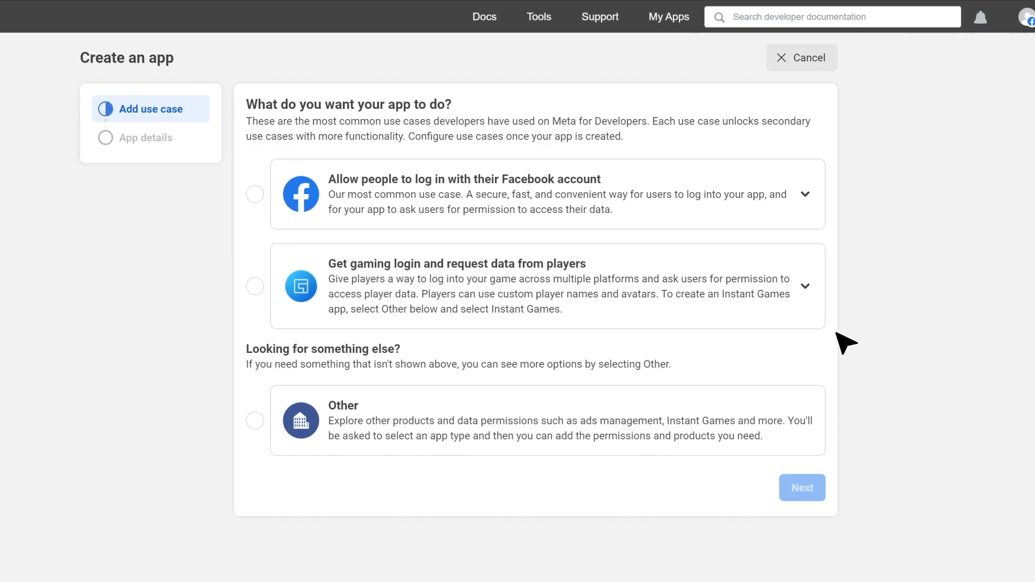
{"action": "left_click", "coordinate": [762, 405]}
{"action": "left_click", "coordinate": [803, 490]}
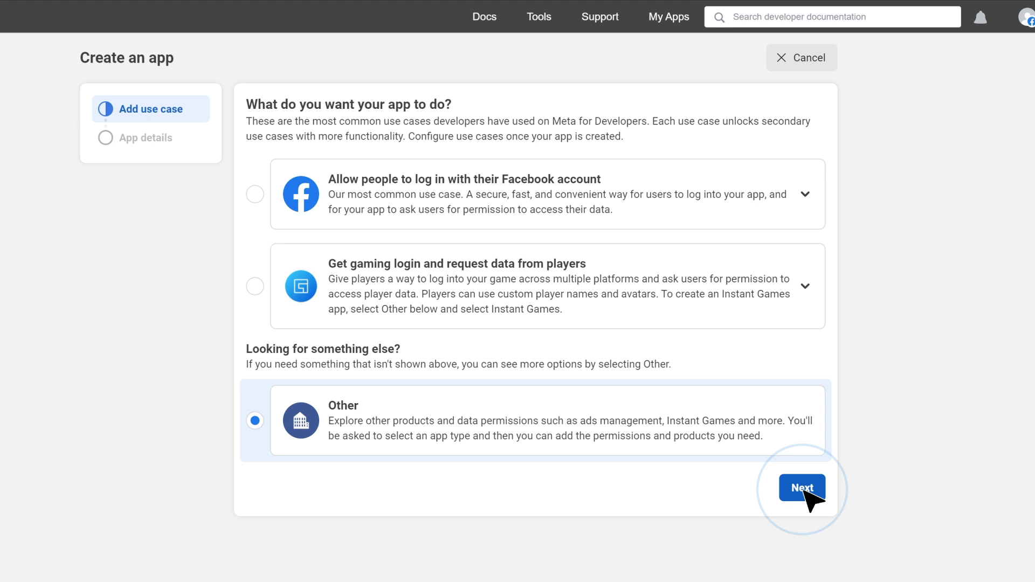
{"action": "left_click", "coordinate": [729, 252]}
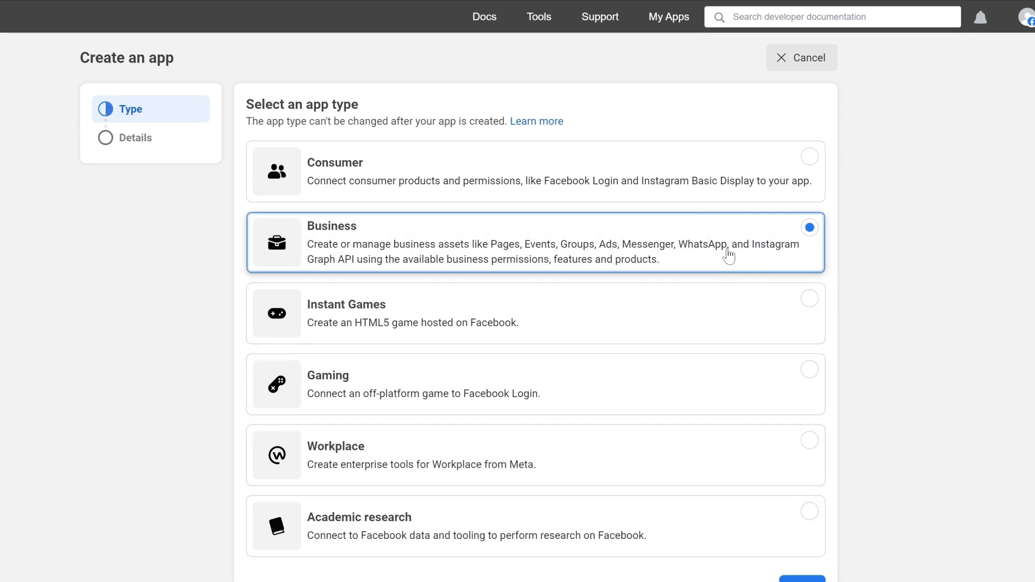
{"action": "left_click", "coordinate": [802, 580]}
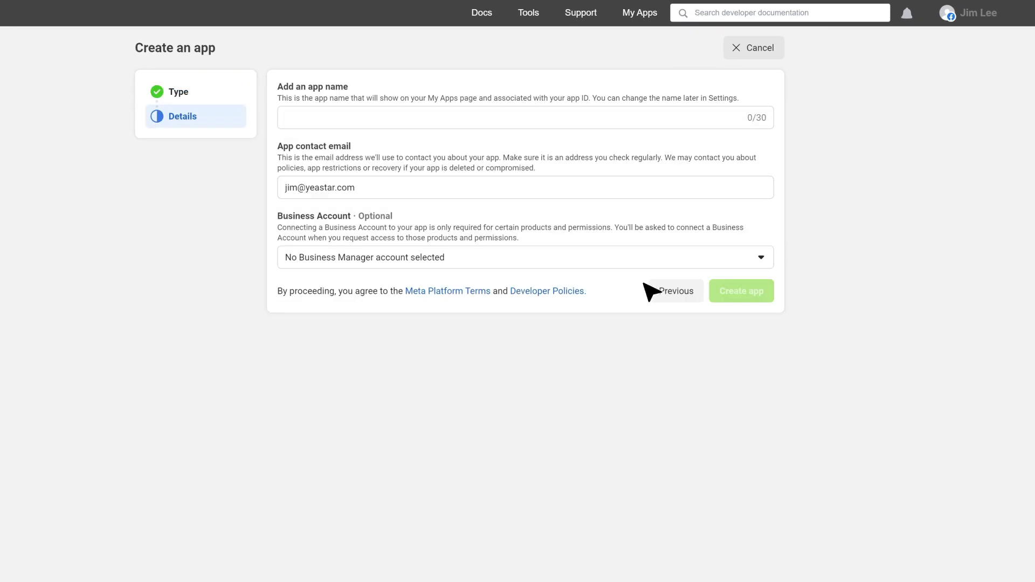
- Name the app 'Yeastar Messaging', link it to Test Business, and create it
{"action": "type", "text": "Yeastar Messaging"}
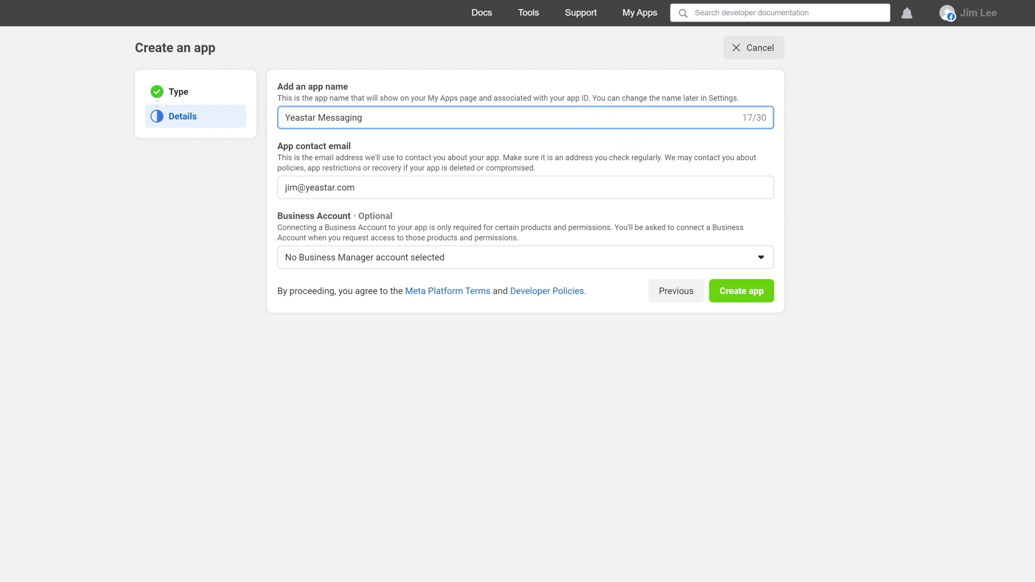
{"action": "left_click", "coordinate": [629, 258]}
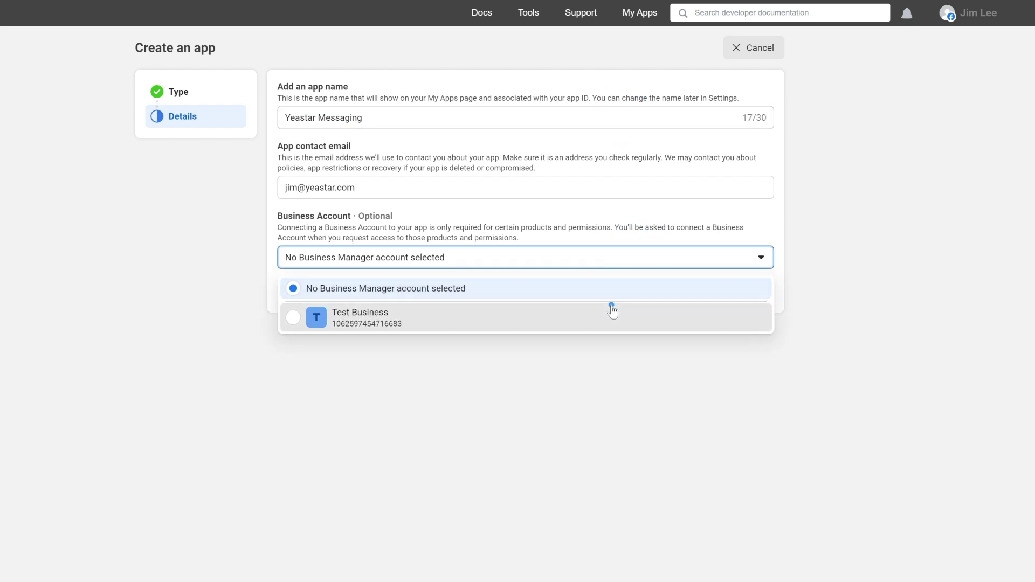
{"action": "left_click", "coordinate": [614, 304]}
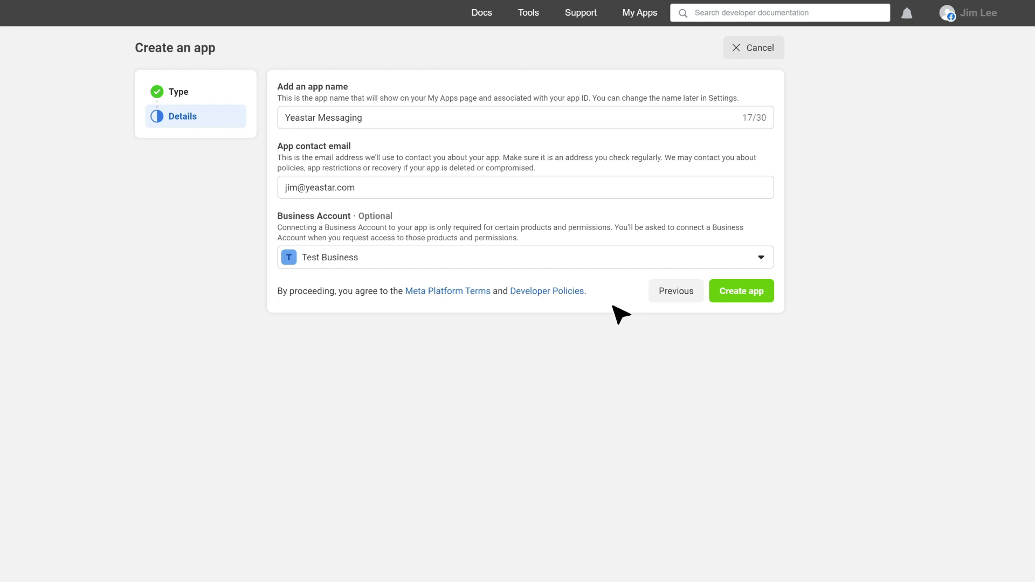
{"action": "left_click", "coordinate": [738, 293]}
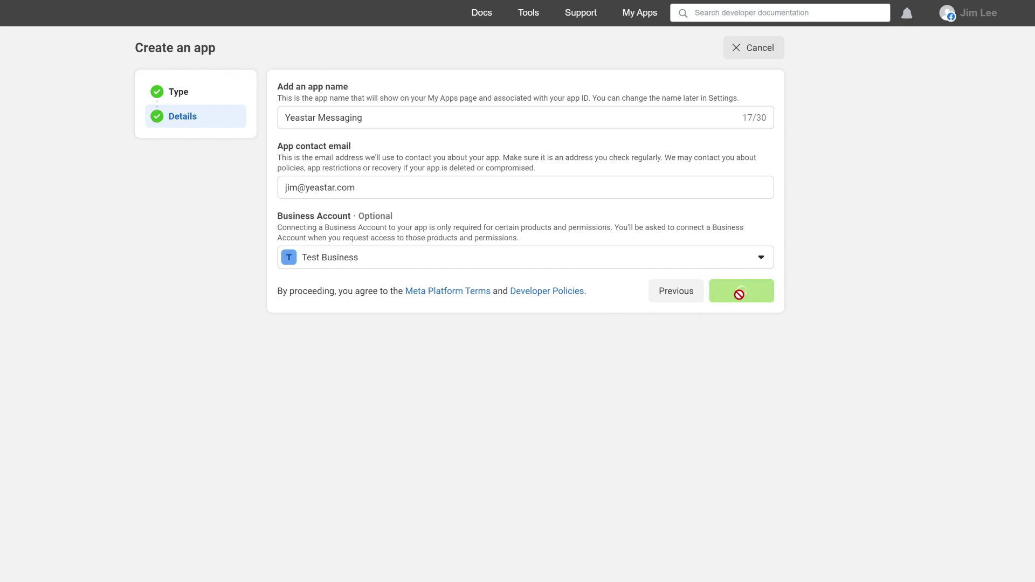
{"action": "scroll", "coordinate": [594, 310], "scroll_direction": "down", "scroll_amount": 5}
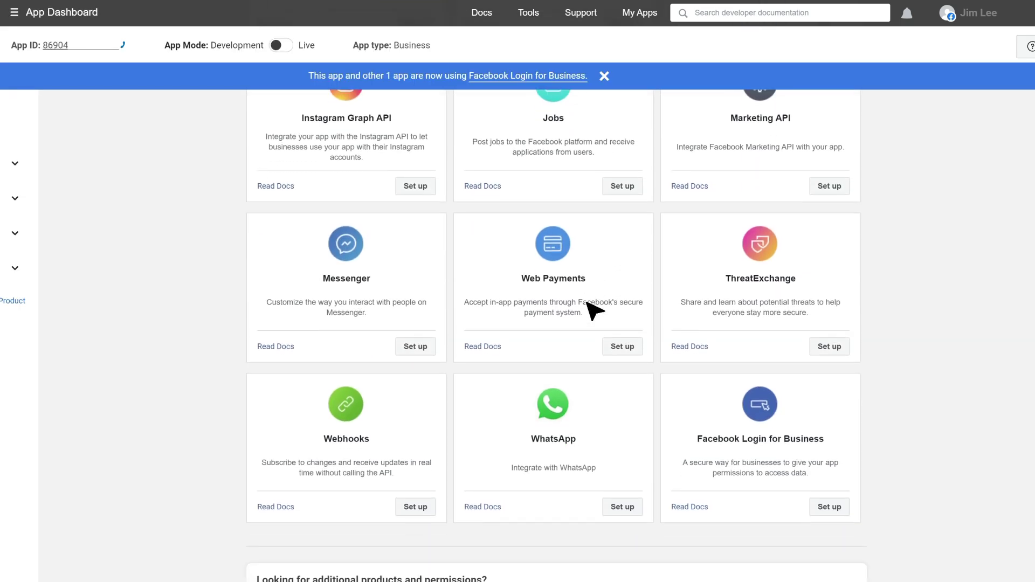
- Add WhatsApp to the app and pick the third test recipient number in API Setup
{"action": "left_click", "coordinate": [621, 509]}
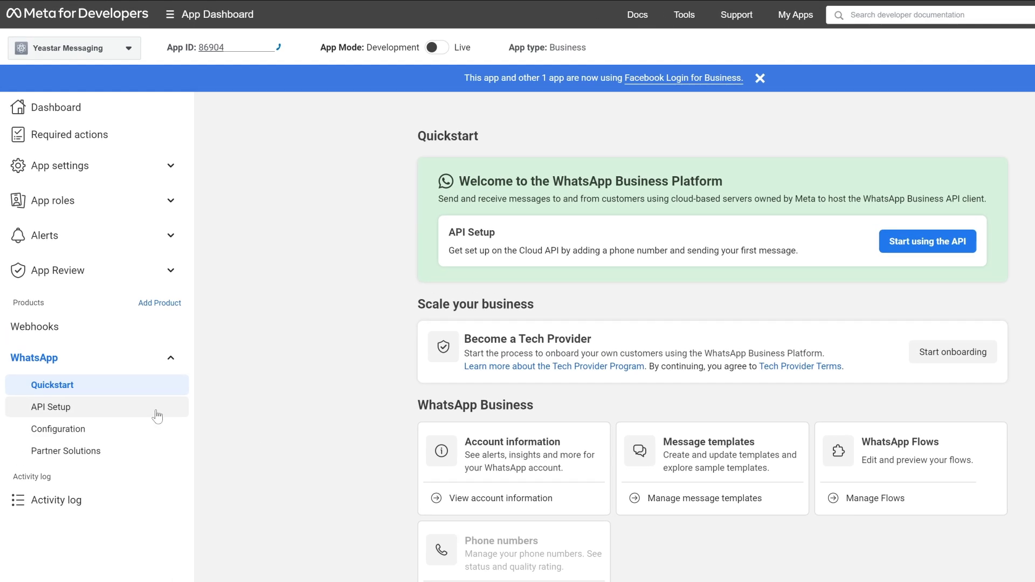
{"action": "left_click", "coordinate": [130, 347]}
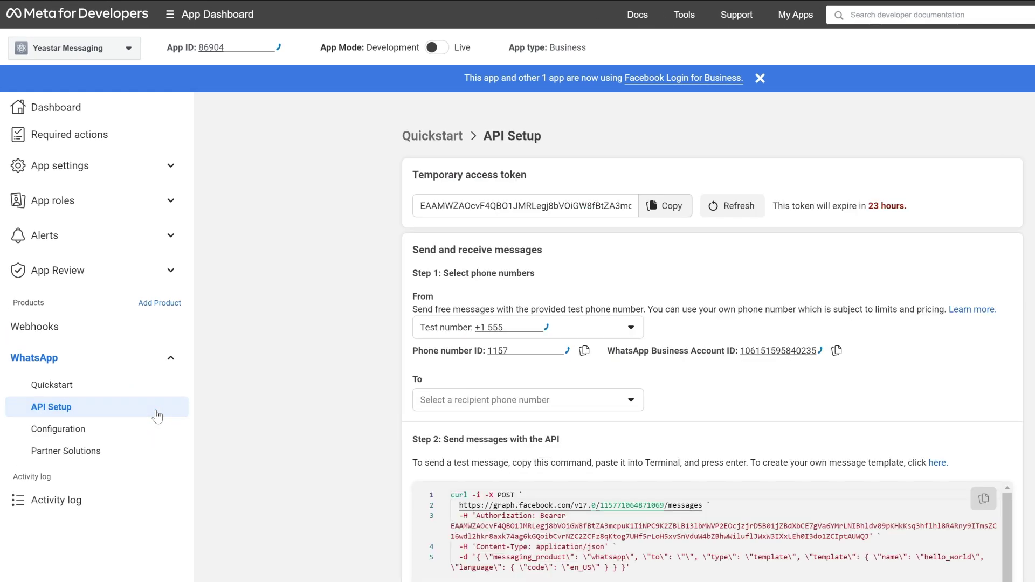
{"action": "left_click", "coordinate": [596, 408]}
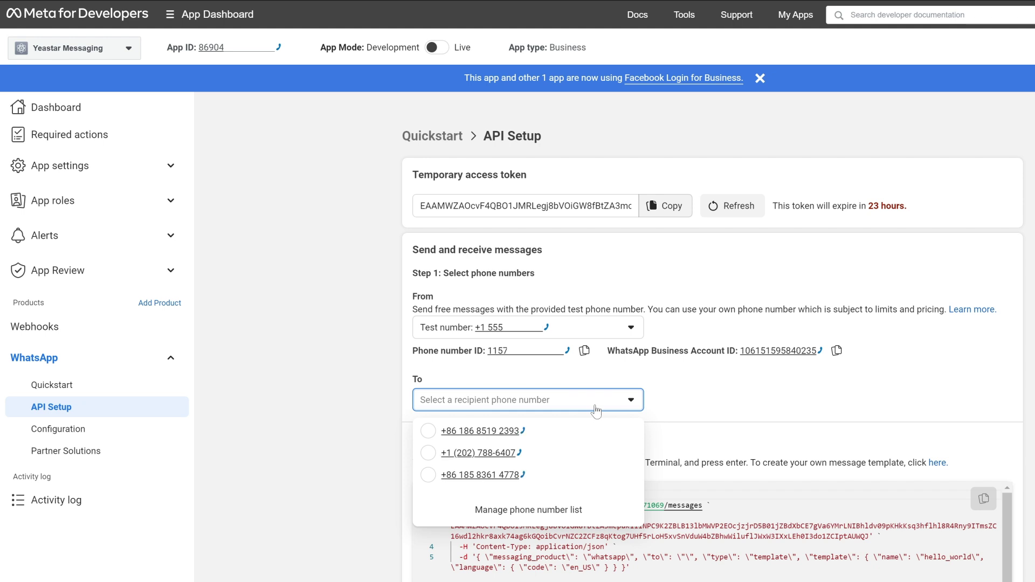
{"action": "left_click", "coordinate": [546, 477]}
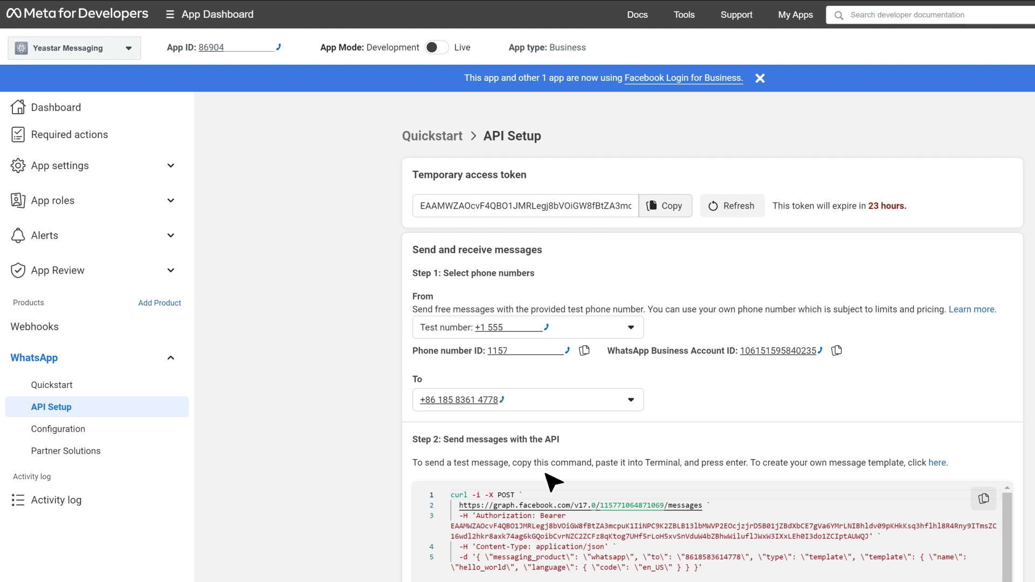
- Show the app's Basic settings with the App secret revealed, and save them
{"action": "left_click", "coordinate": [172, 168]}
{"action": "left_click", "coordinate": [139, 197]}
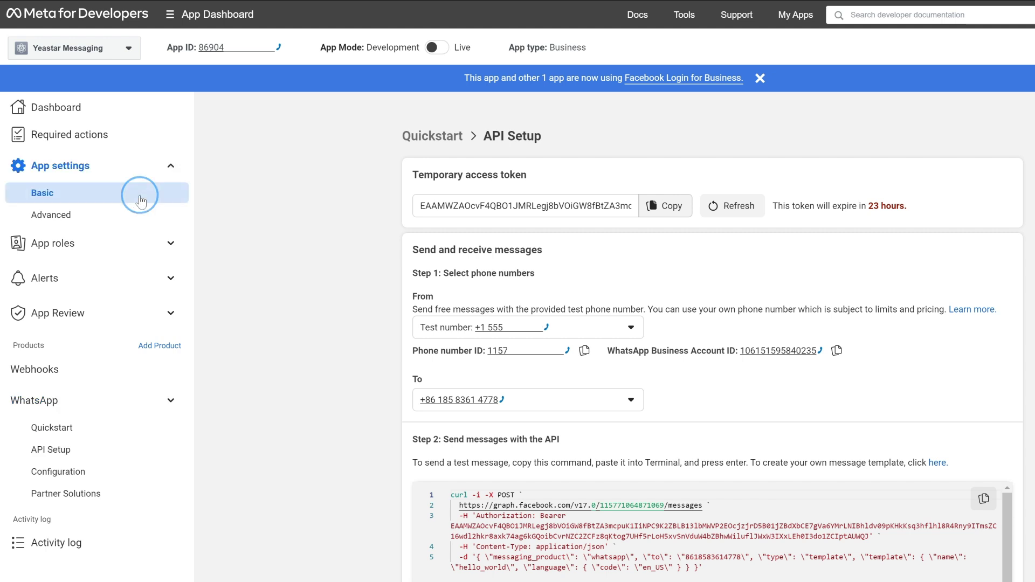
{"action": "left_click", "coordinate": [897, 161]}
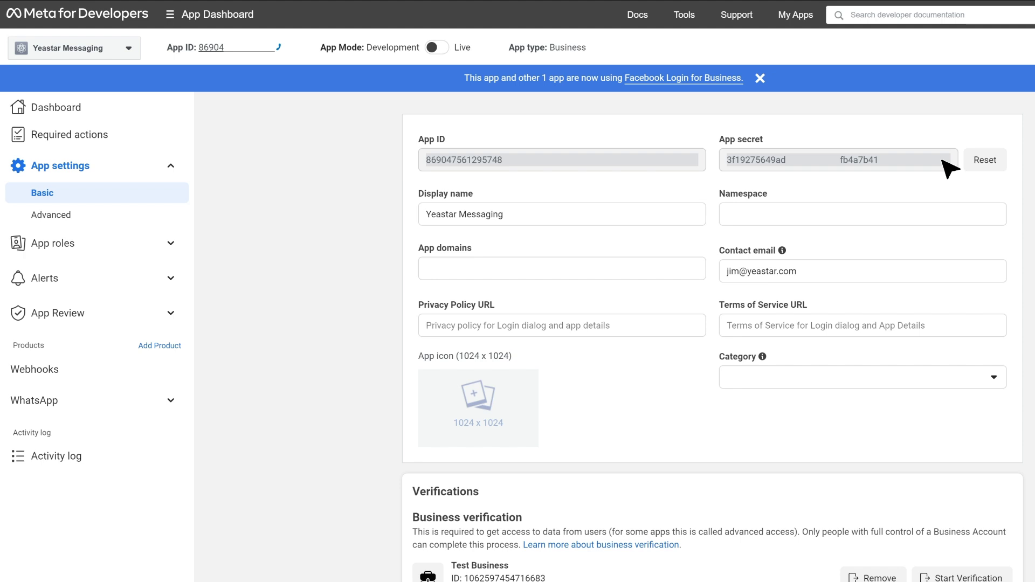
{"action": "scroll", "coordinate": [994, 455], "scroll_direction": "down", "scroll_amount": 2}
{"action": "left_click", "coordinate": [1002, 564]}
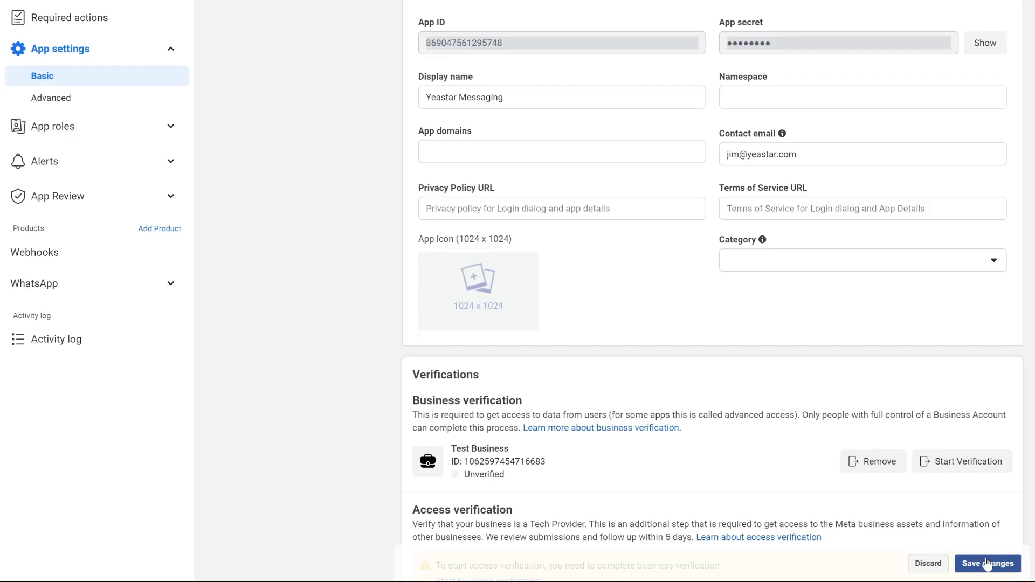
- Go to Test Business's business settings from the App Dashboard menu
{"action": "scroll", "coordinate": [365, 169], "scroll_direction": "up", "scroll_amount": 2}
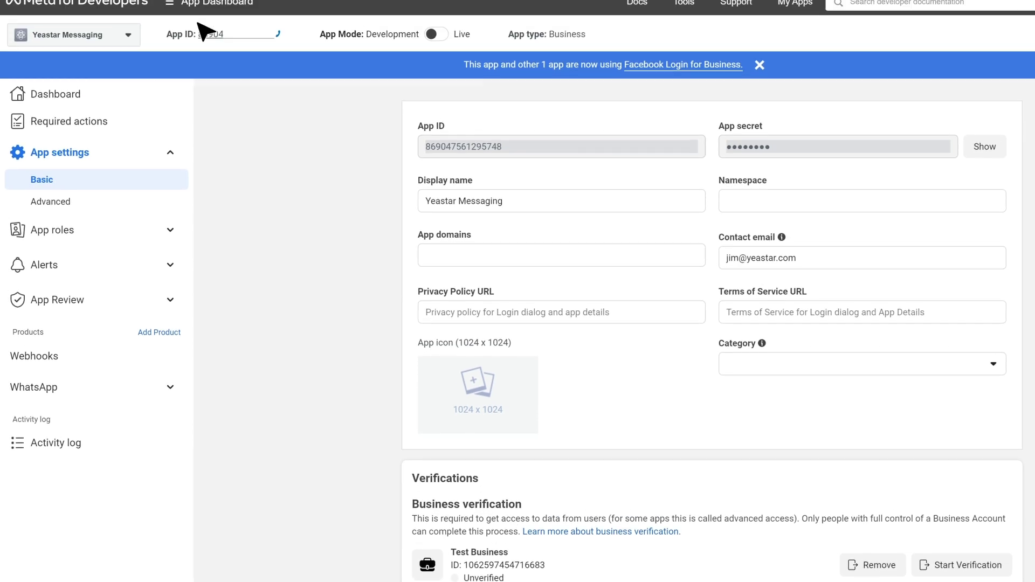
{"action": "left_click", "coordinate": [196, 16]}
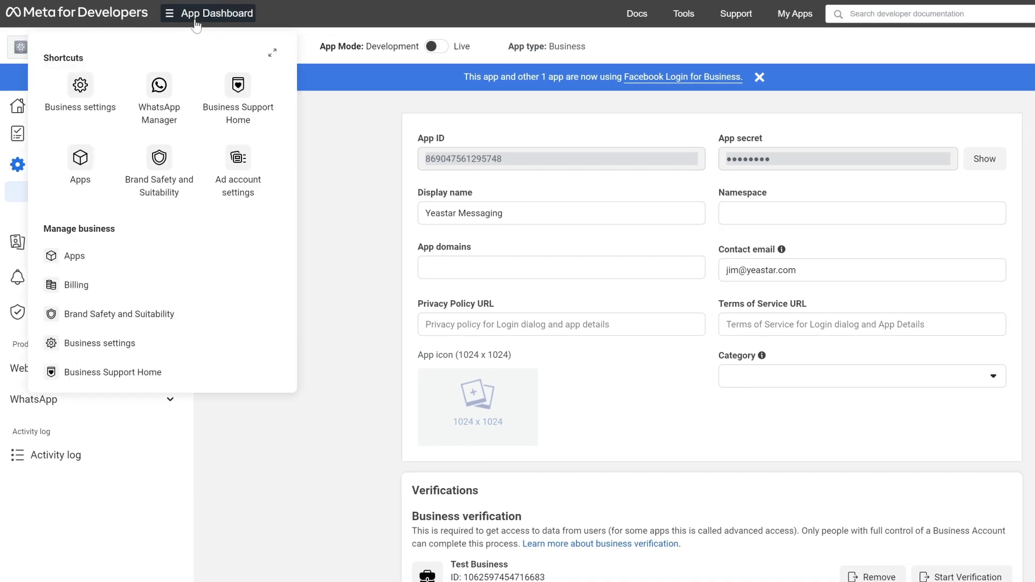
{"action": "left_click", "coordinate": [80, 87]}
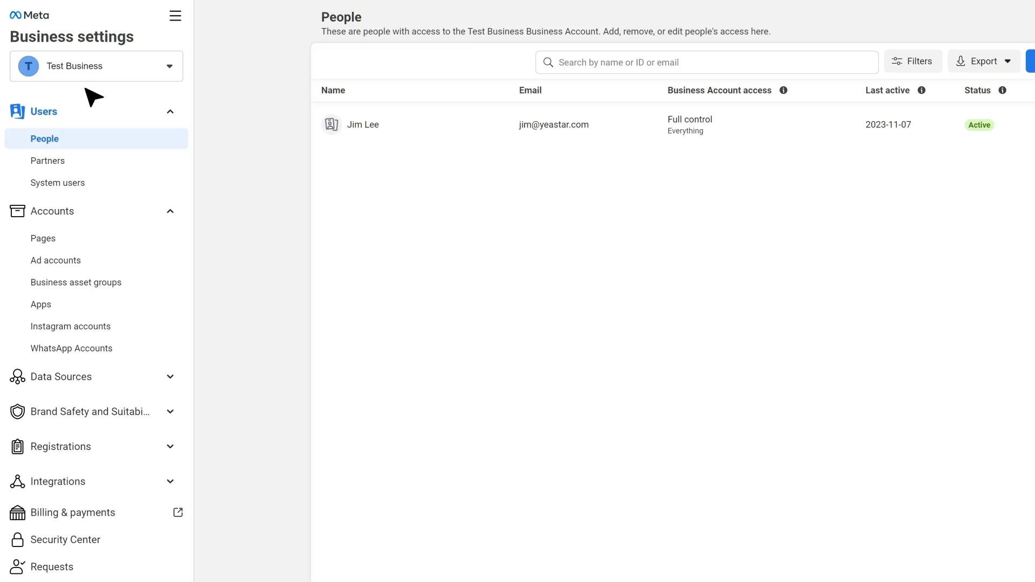
- Create a system user named 'Admin' with the Admin role
{"action": "left_click", "coordinate": [99, 185]}
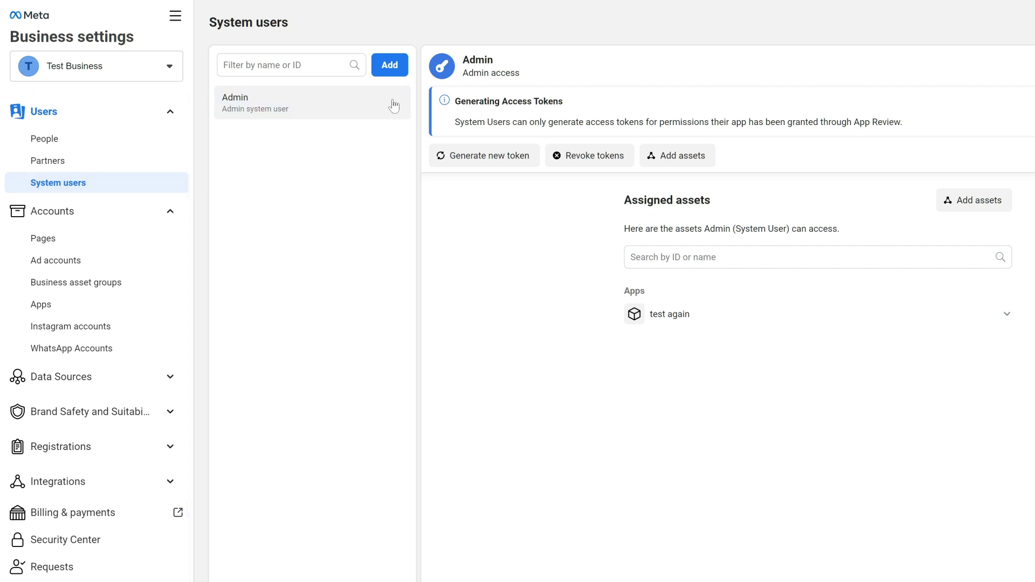
{"action": "left_click", "coordinate": [390, 67]}
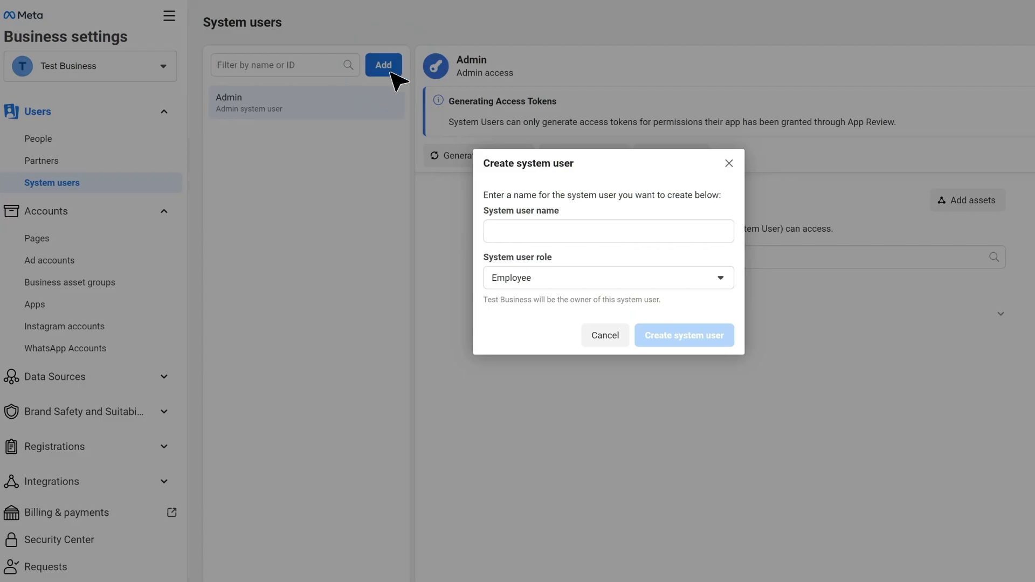
{"action": "left_click", "coordinate": [497, 231]}
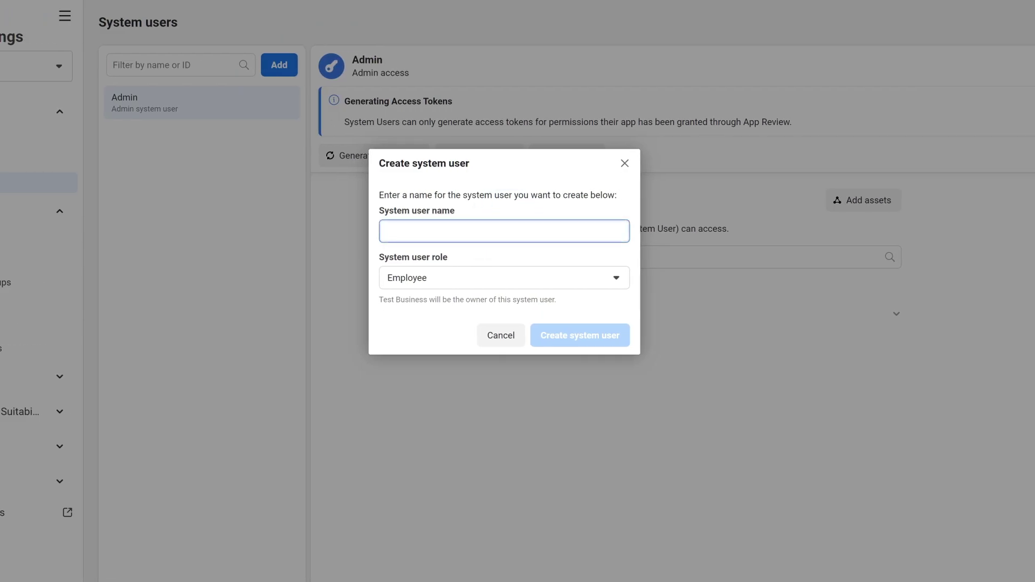
{"action": "type", "text": "Admin"}
{"action": "left_click", "coordinate": [518, 276]}
{"action": "left_click", "coordinate": [504, 328]}
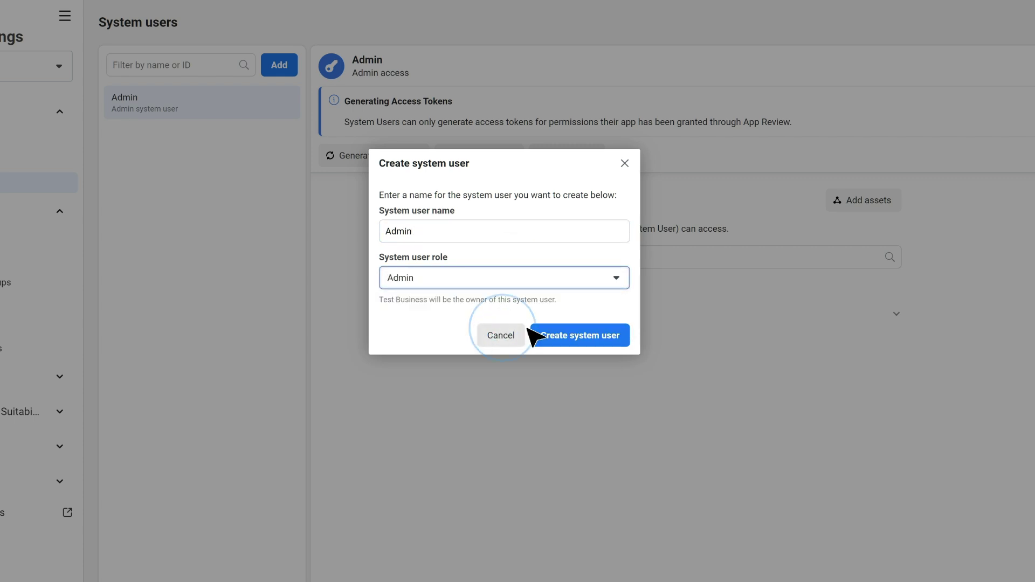
{"action": "left_click", "coordinate": [589, 337]}
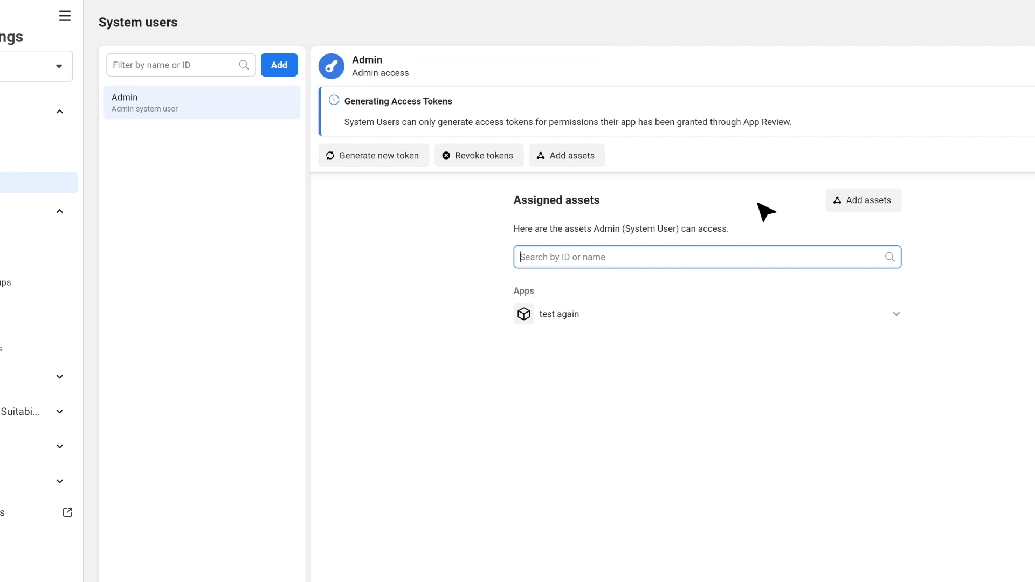
- Assign the Yeastar Messaging app to Admin with full Manage app control
{"action": "left_click", "coordinate": [847, 209]}
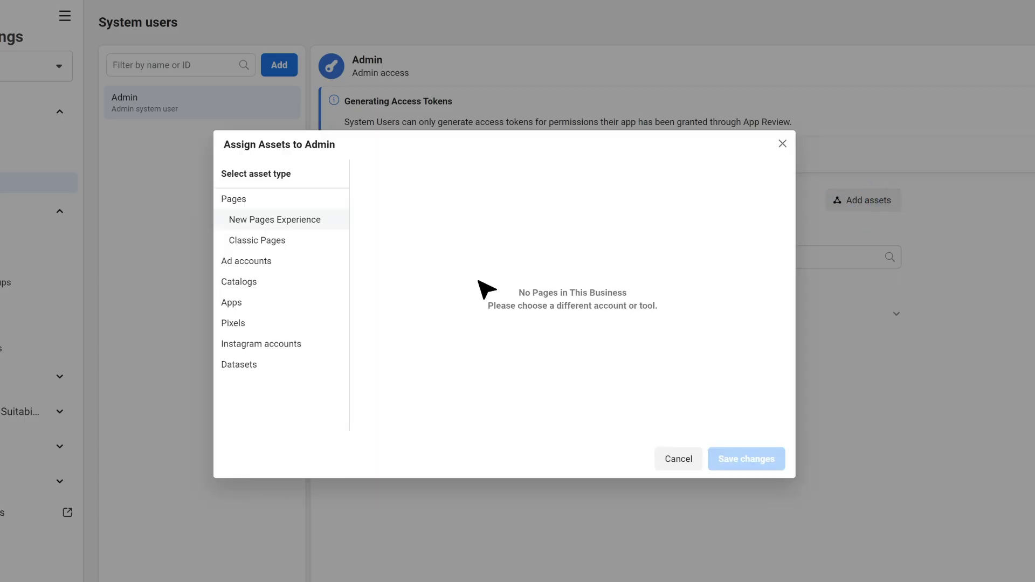
{"action": "left_click", "coordinate": [259, 303]}
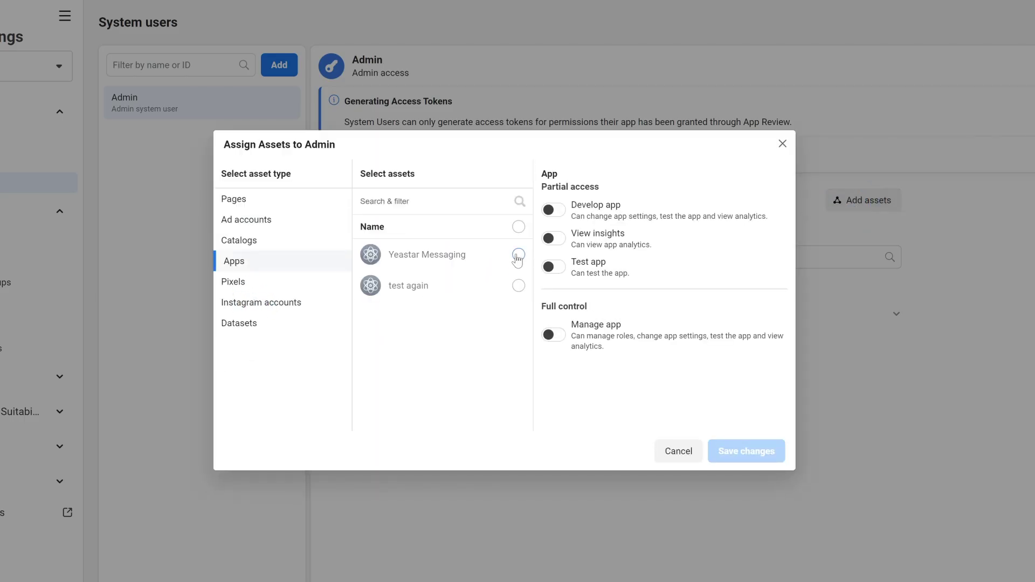
{"action": "left_click", "coordinate": [518, 257]}
{"action": "left_click", "coordinate": [556, 337]}
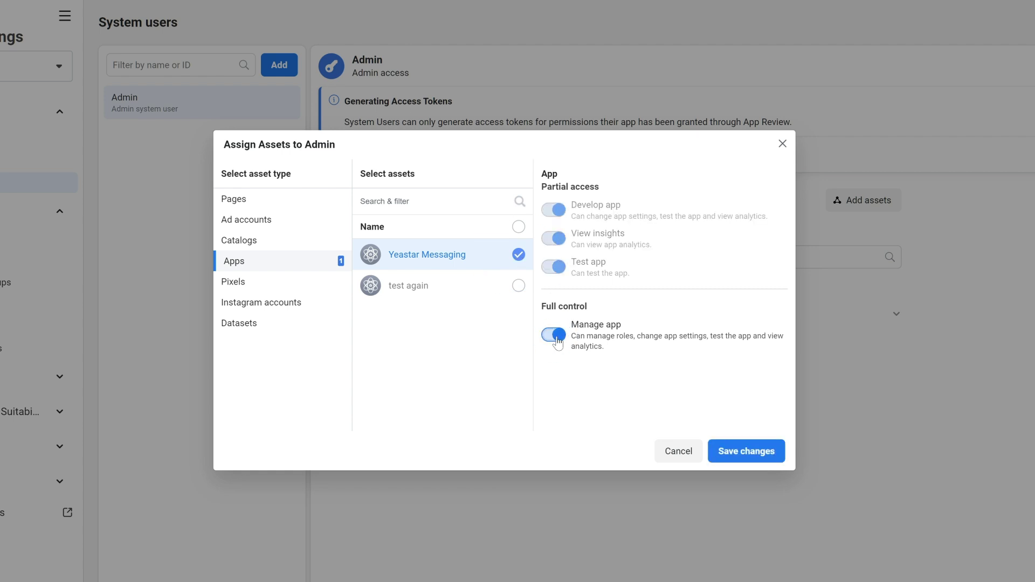
{"action": "left_click", "coordinate": [740, 453]}
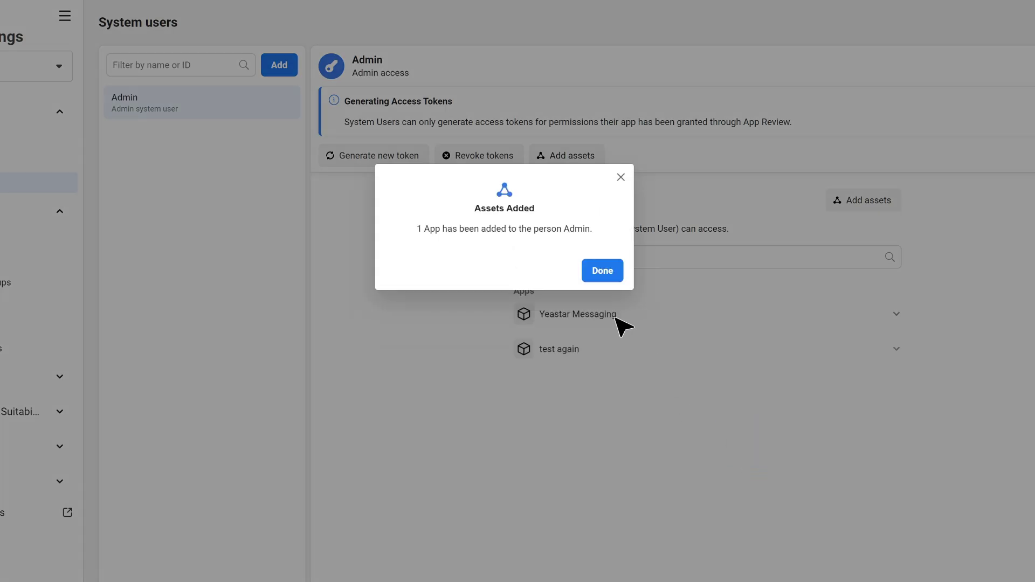
- Give the Admin system user full control of Test WhatsApp Business Account
{"action": "left_click", "coordinate": [596, 272]}
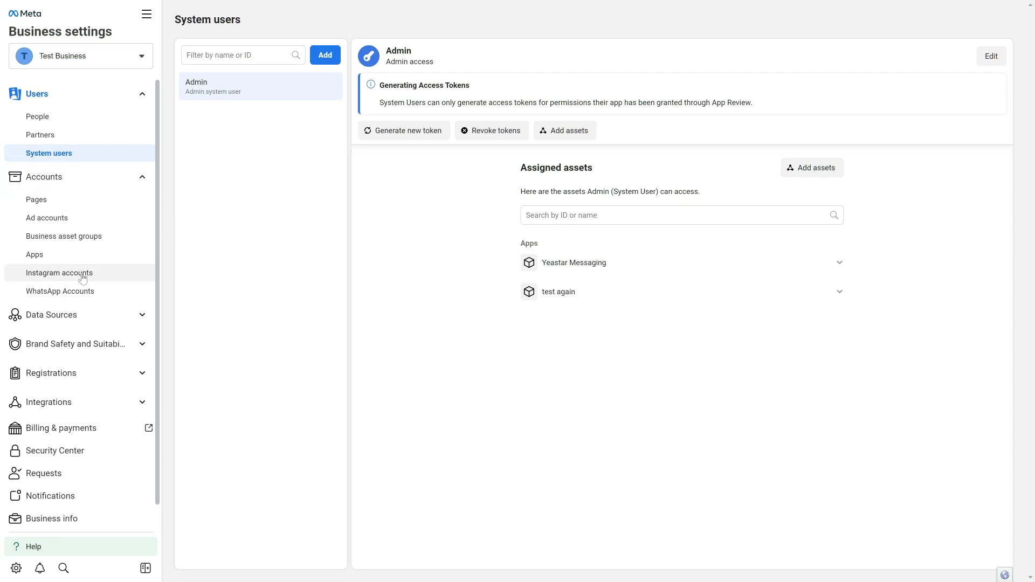
{"action": "left_click", "coordinate": [1, 348]}
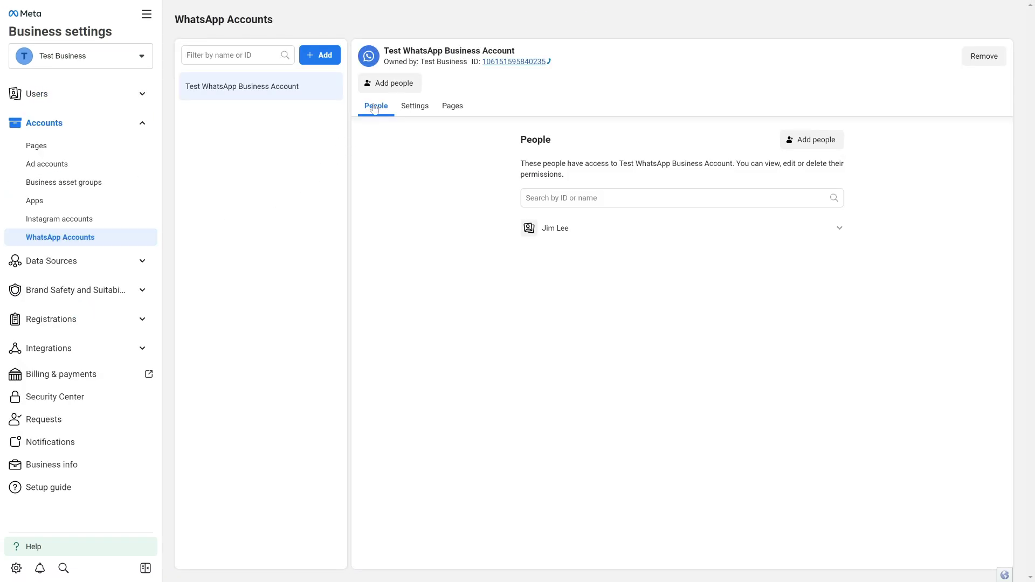
{"action": "left_click", "coordinate": [382, 85]}
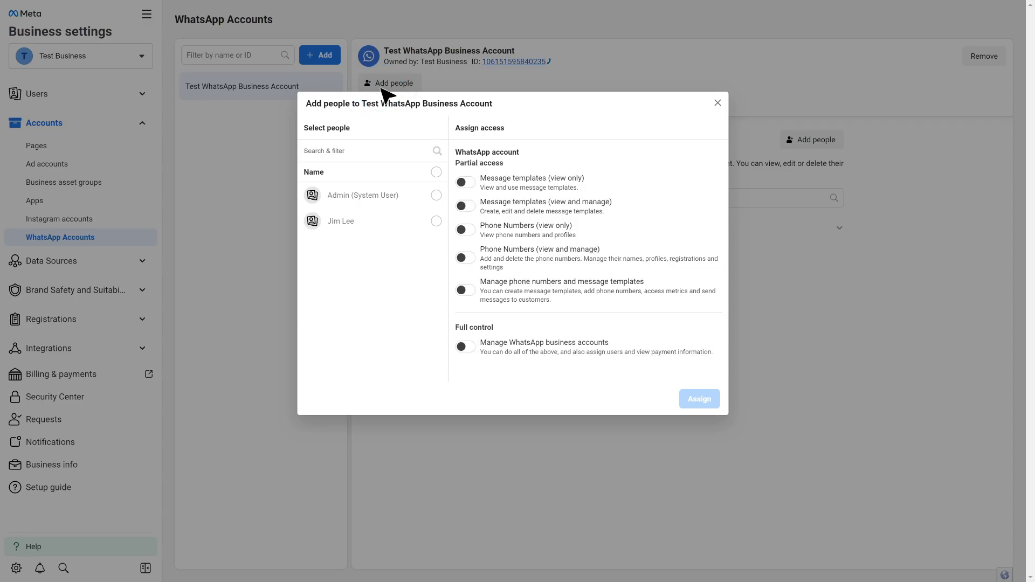
{"action": "left_click", "coordinate": [436, 196]}
{"action": "left_click", "coordinate": [465, 347]}
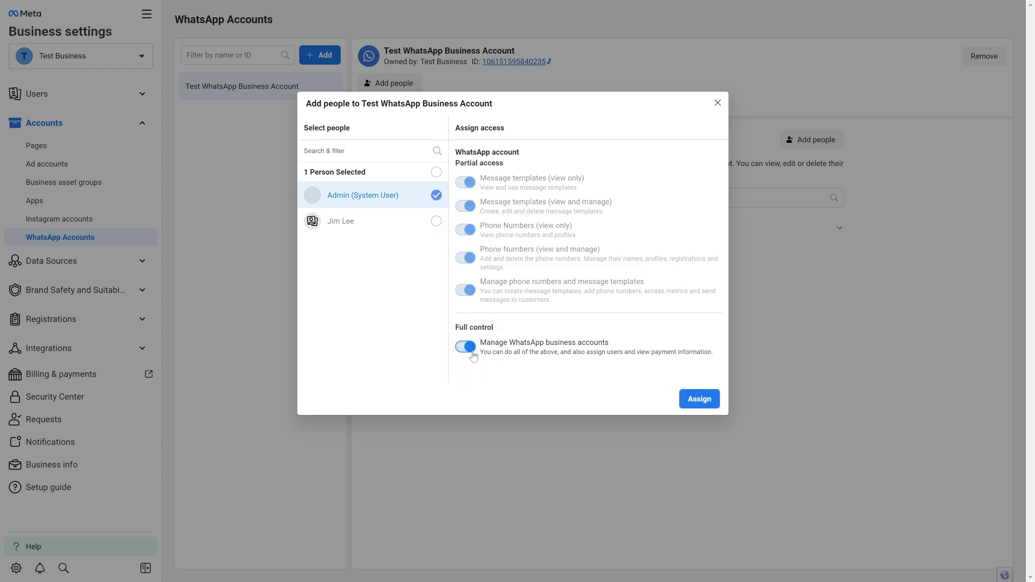
{"action": "left_click", "coordinate": [701, 402]}
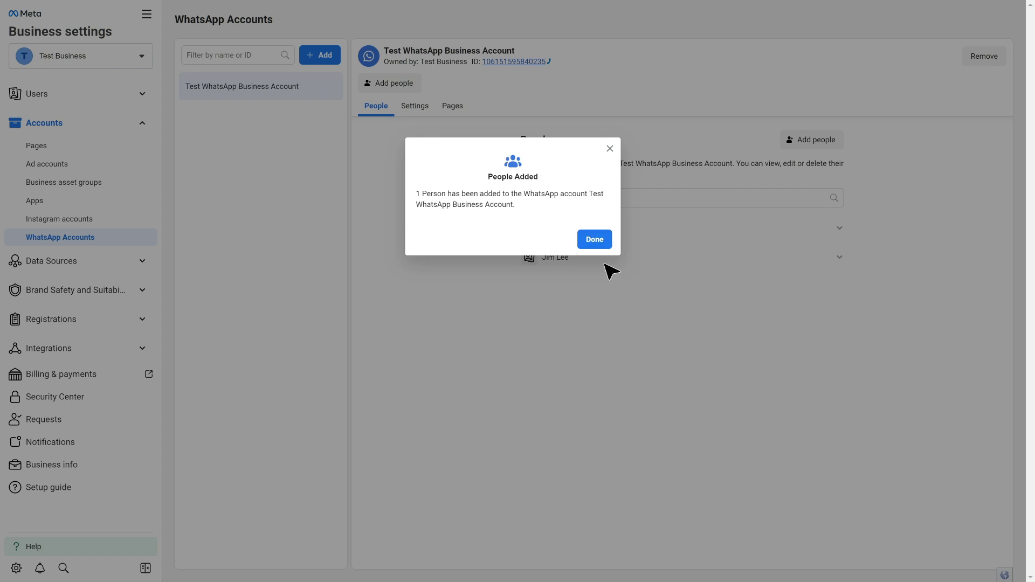
{"action": "left_click", "coordinate": [592, 243]}
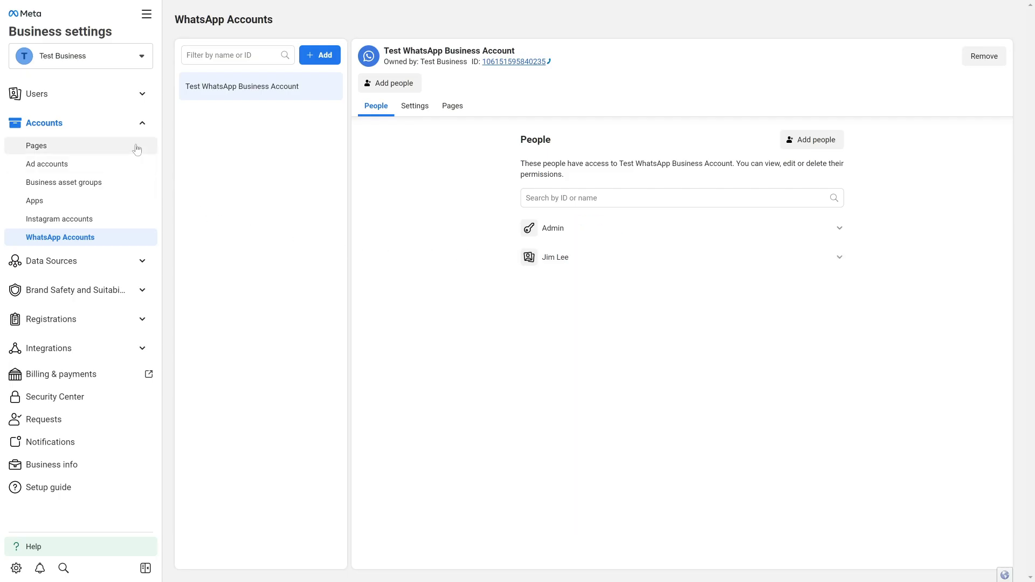
- Generate an Admin token for Yeastar Messaging with whatsapp_business_messaging and whatsapp_business_management
{"action": "left_click", "coordinate": [127, 96]}
{"action": "left_click", "coordinate": [104, 153]}
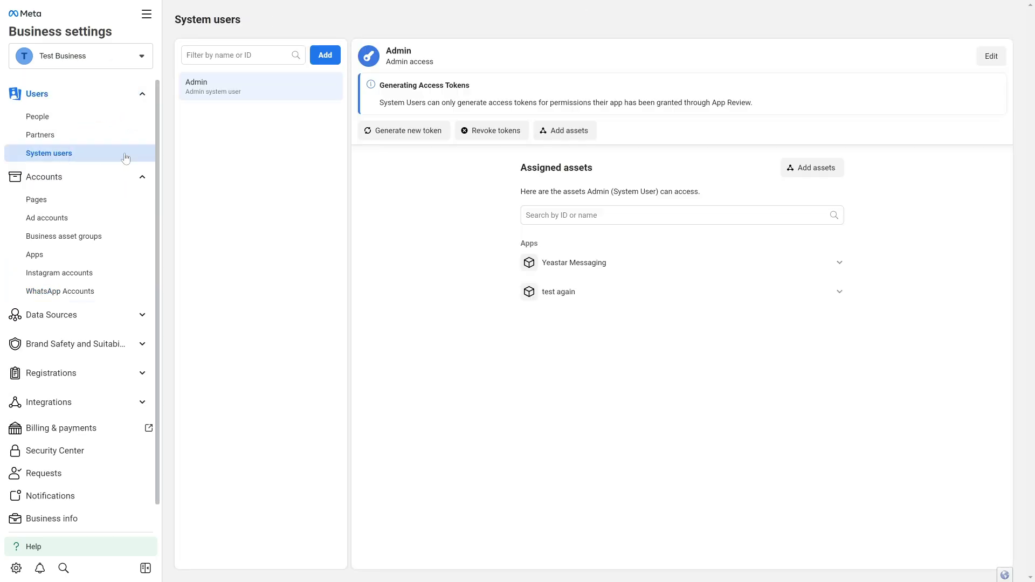
{"action": "left_click", "coordinate": [405, 189]}
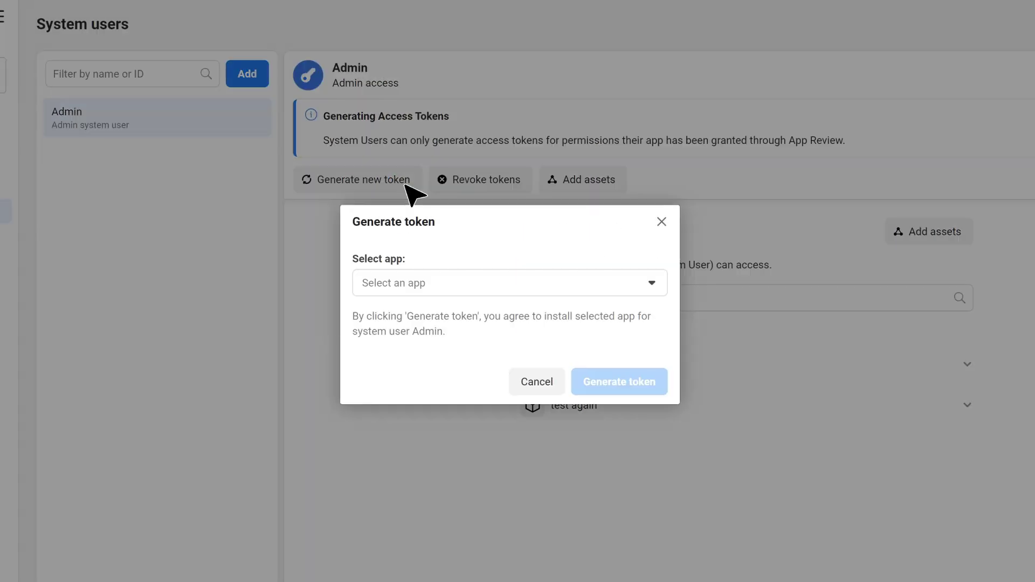
{"action": "left_click", "coordinate": [426, 282]}
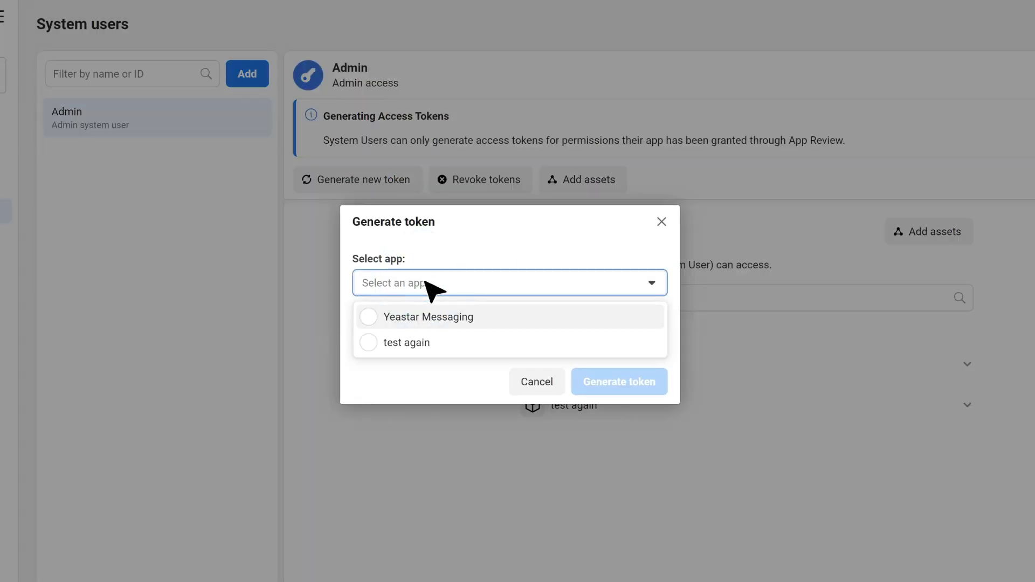
{"action": "left_click", "coordinate": [432, 323]}
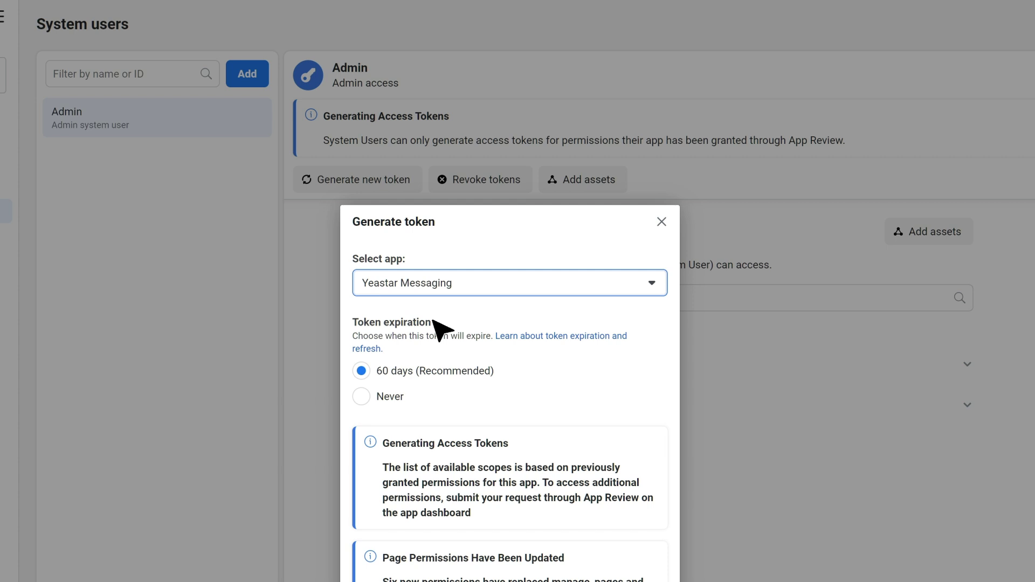
{"action": "scroll", "coordinate": [492, 298], "scroll_direction": "down", "scroll_amount": 15}
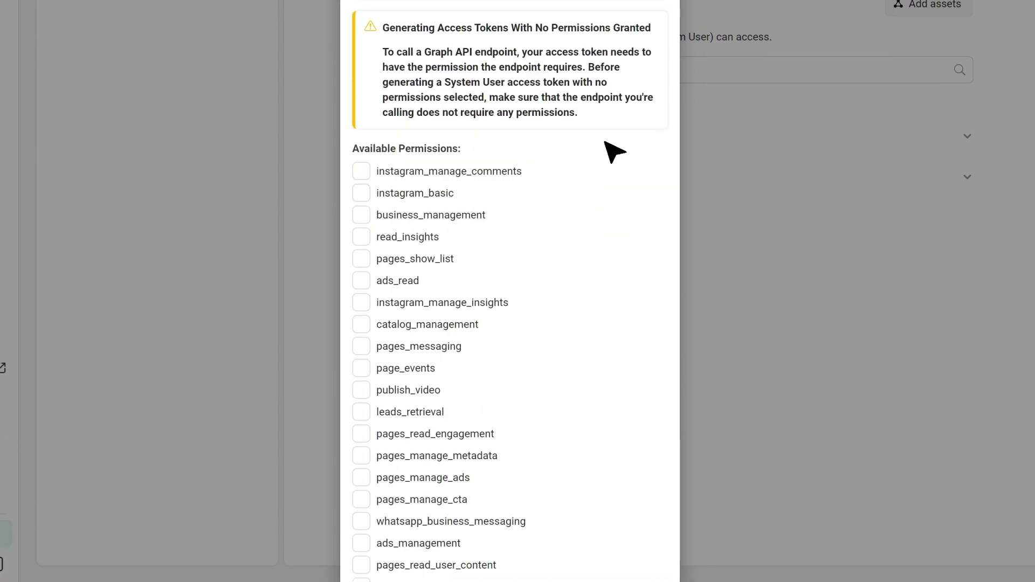
{"action": "left_click", "coordinate": [514, 245]}
{"action": "left_click", "coordinate": [515, 334]}
{"action": "left_click", "coordinate": [628, 534]}
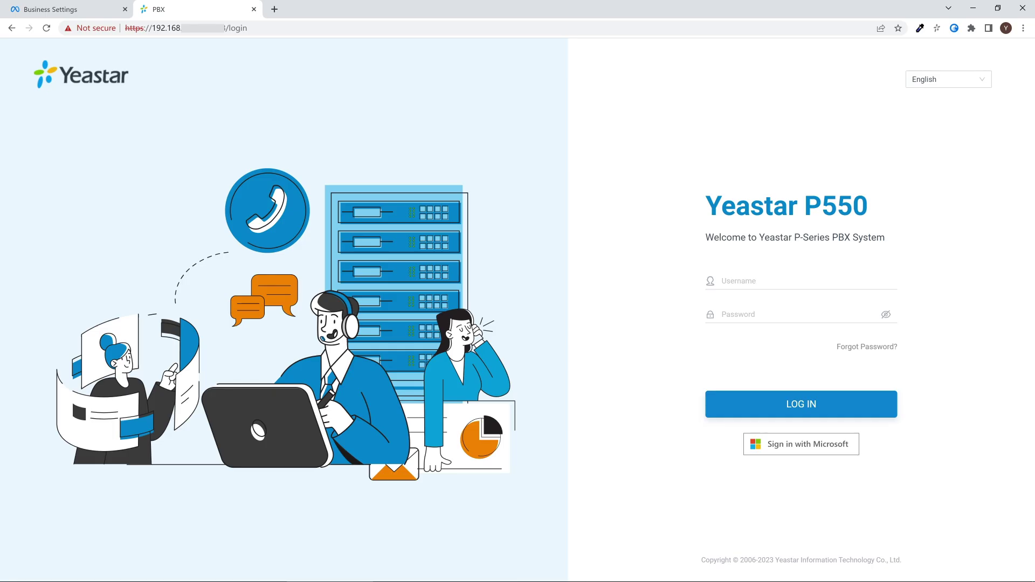
{"action": "left_click", "coordinate": [797, 278]}
- Log in to the PBX and start adding a WhatsApp messaging channel
{"action": "left_click", "coordinate": [813, 405]}
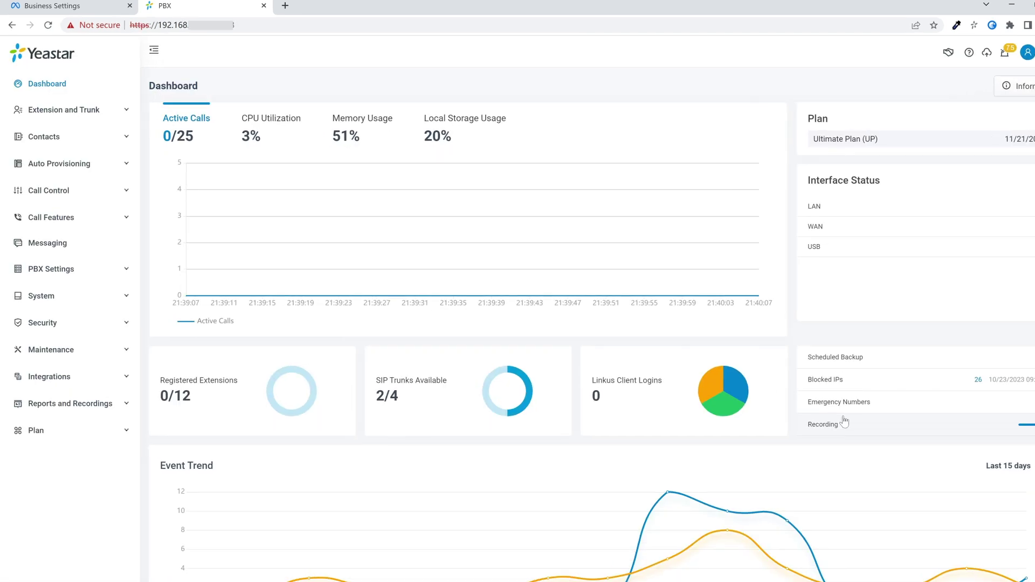
{"action": "left_click", "coordinate": [32, 237]}
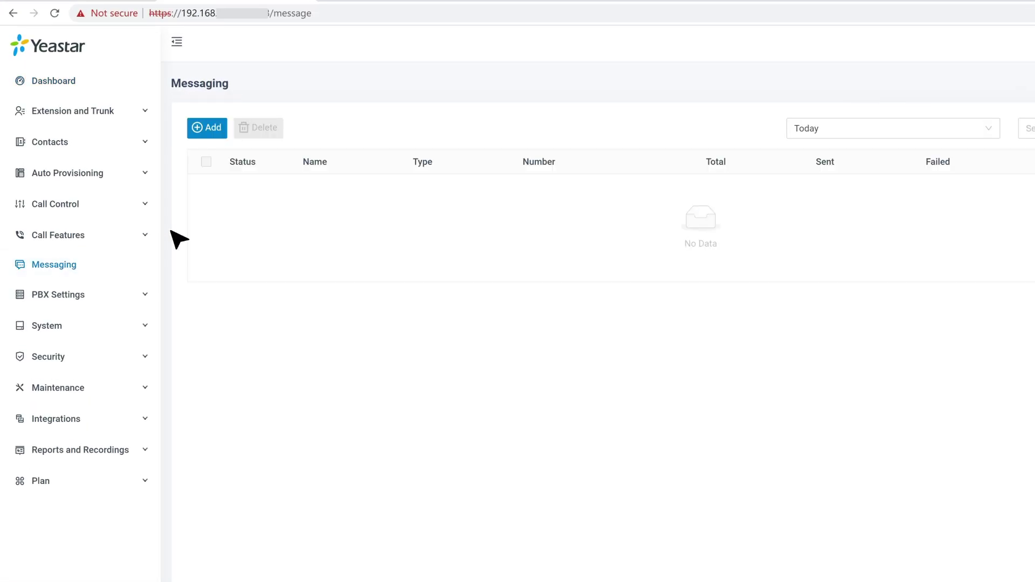
{"action": "left_click", "coordinate": [210, 130]}
{"action": "left_click", "coordinate": [219, 187]}
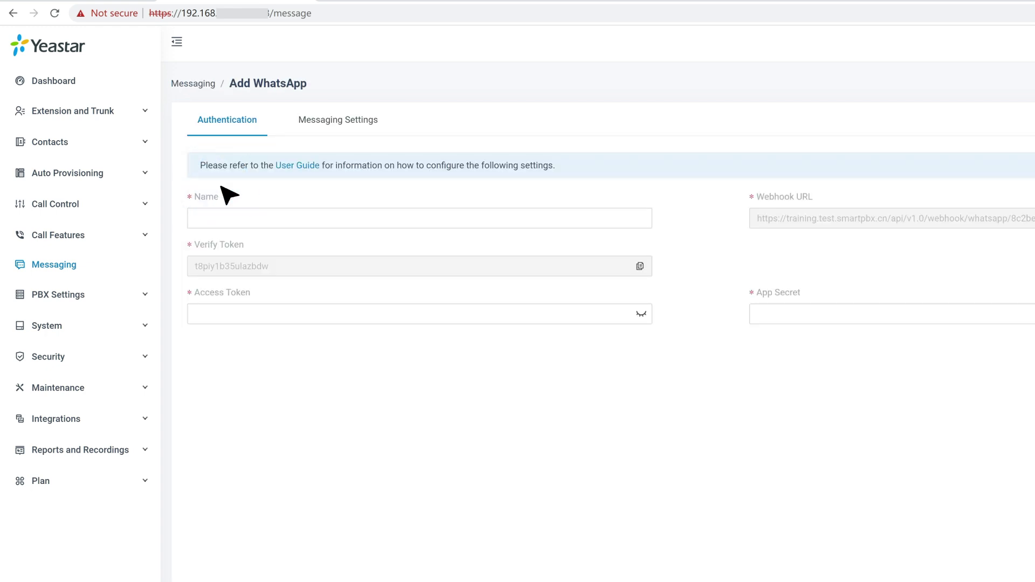
- Name the channel 'WhatsApp Intergration' and paste in the access token and app secret
{"action": "left_click", "coordinate": [407, 218]}
{"action": "type", "text": "WhatsApp Intergration"}
{"action": "key", "text": "Tab"}
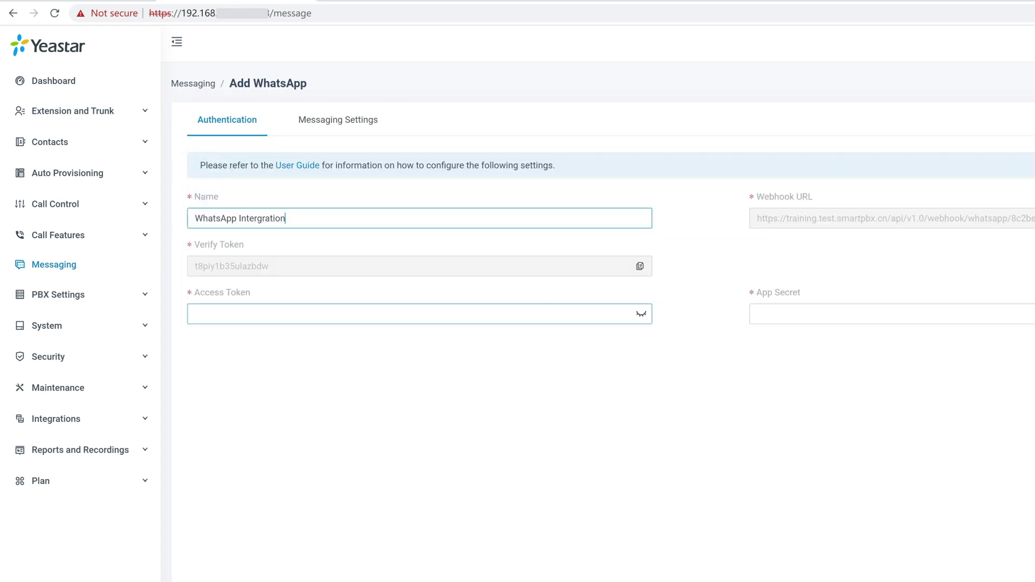
{"action": "key", "text": "ctrl+v"}
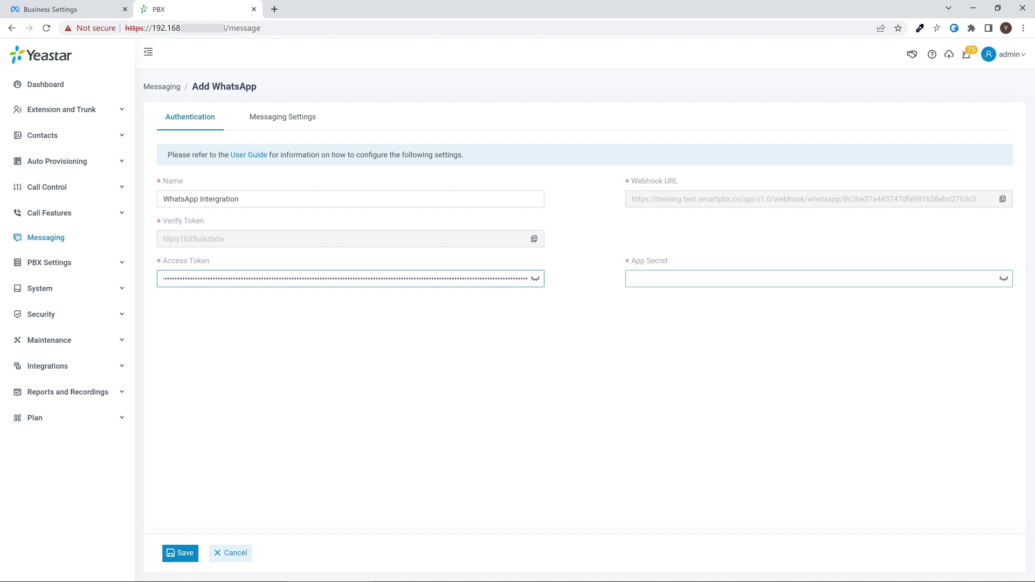
{"action": "left_click", "coordinate": [909, 279]}
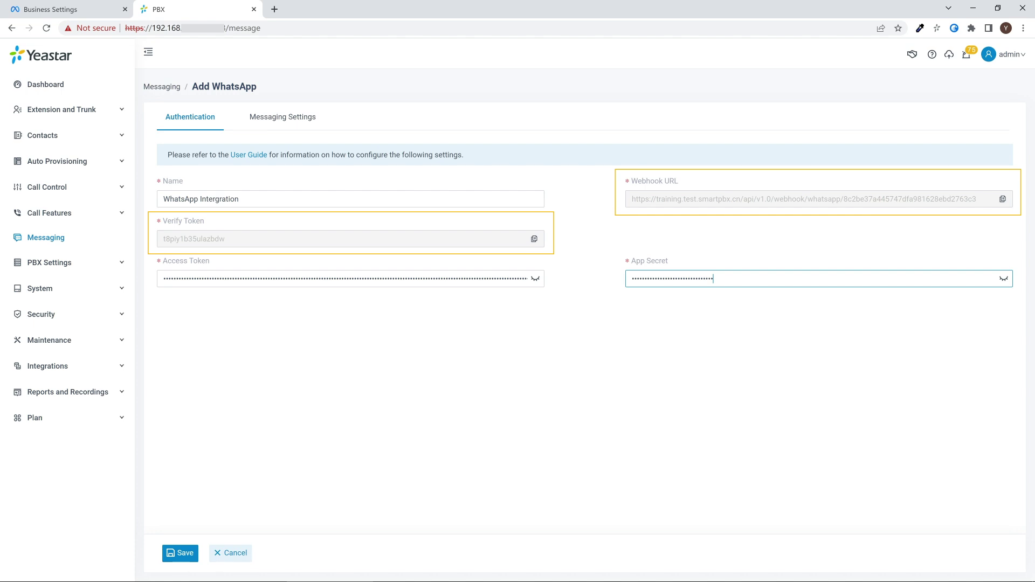
{"action": "left_click", "coordinate": [282, 117]}
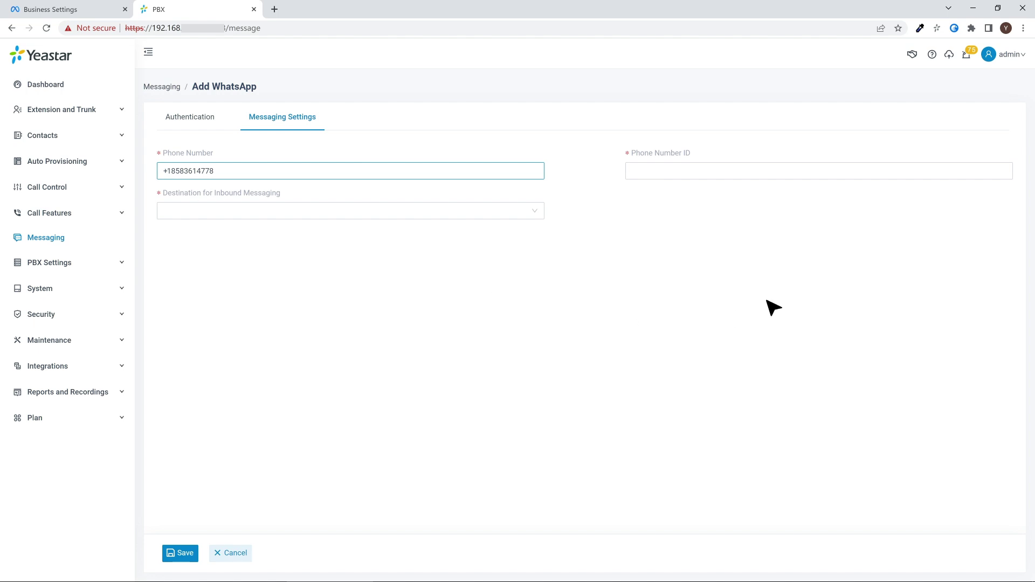
- Paste the phone number ID, route inbound messages to extension 1000, and save the channel
{"action": "left_click", "coordinate": [788, 170]}
{"action": "key", "text": "ctrl+v"}
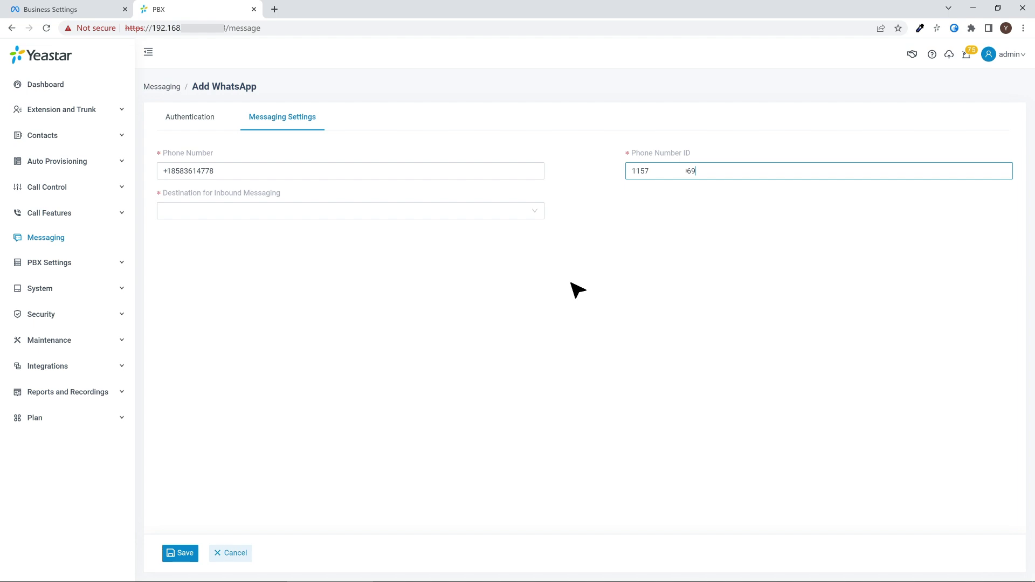
{"action": "left_click", "coordinate": [530, 211]}
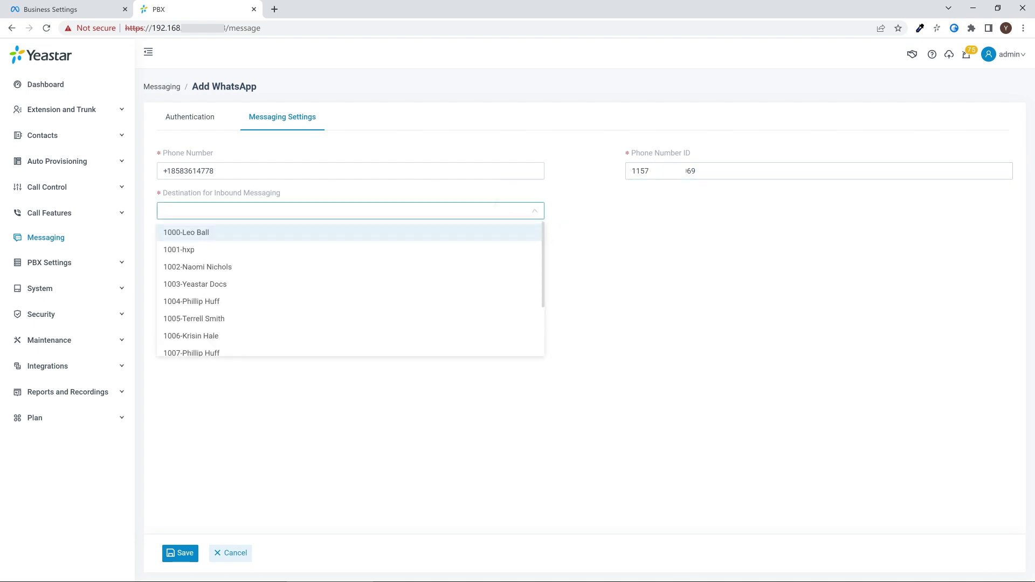
{"action": "left_click", "coordinate": [520, 232]}
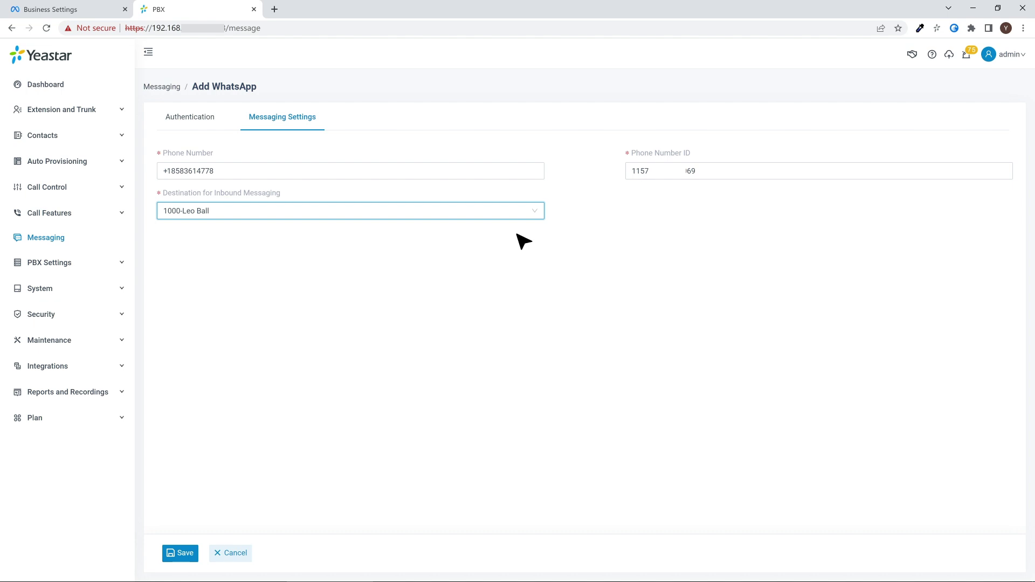
{"action": "left_click", "coordinate": [184, 552]}
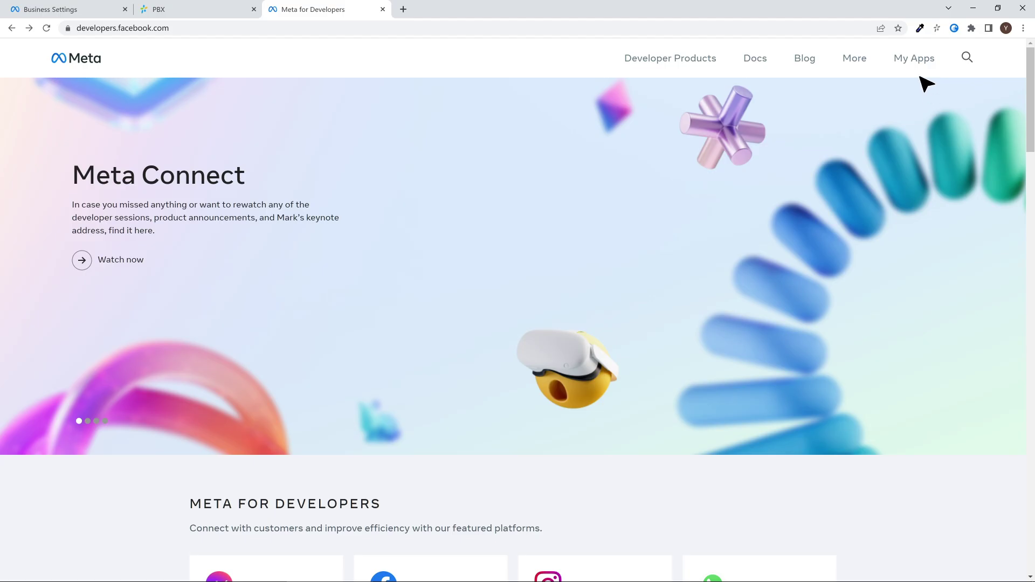
{"action": "left_click", "coordinate": [916, 61]}
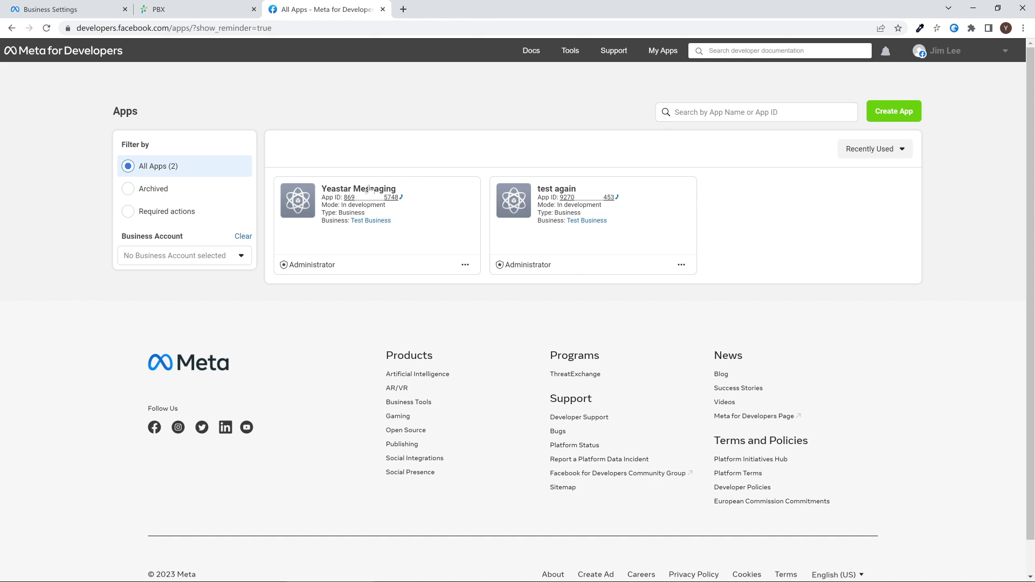
- On the Yeastar Messaging app's WhatsApp Configuration page, save the PBX callback URL and verify token
{"action": "left_click", "coordinate": [370, 189]}
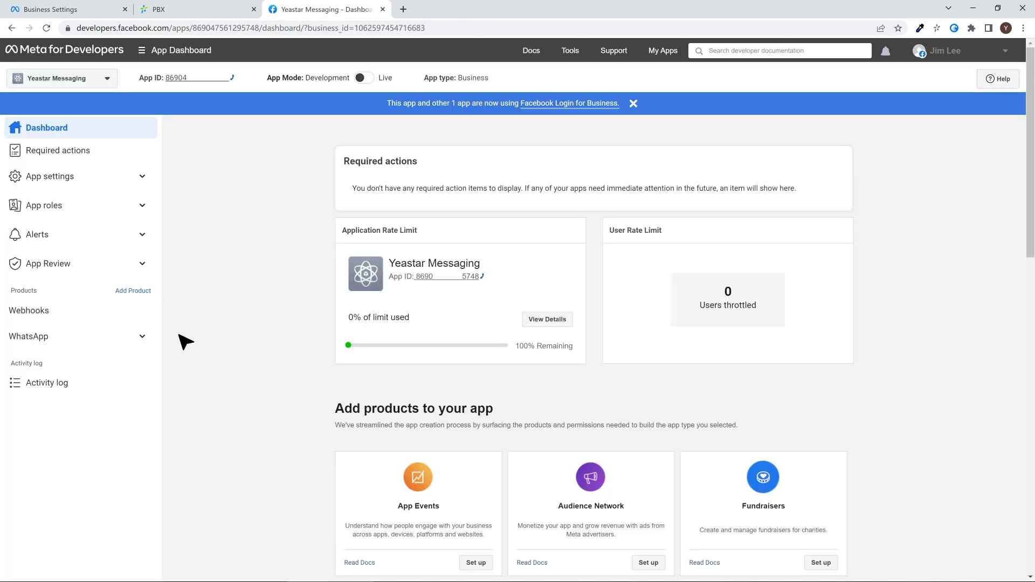
{"action": "left_click", "coordinate": [142, 336]}
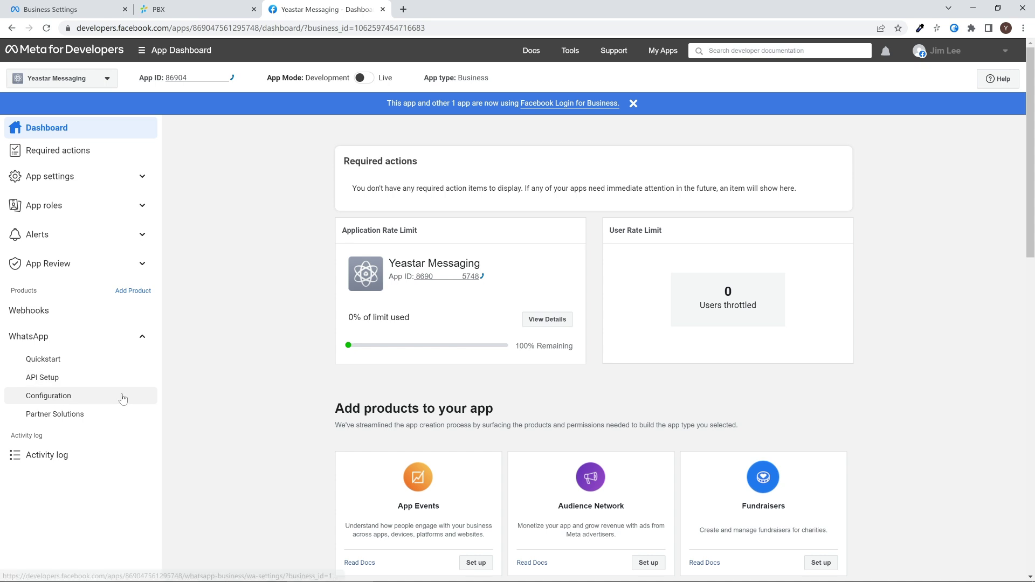
{"action": "left_click", "coordinate": [123, 399]}
{"action": "left_click", "coordinate": [831, 232]}
{"action": "left_click", "coordinate": [620, 226]}
{"action": "key", "text": "ctrl+v"}
{"action": "left_click", "coordinate": [637, 260]}
{"action": "key", "text": "ctrl+v"}
{"action": "left_click", "coordinate": [641, 288]}
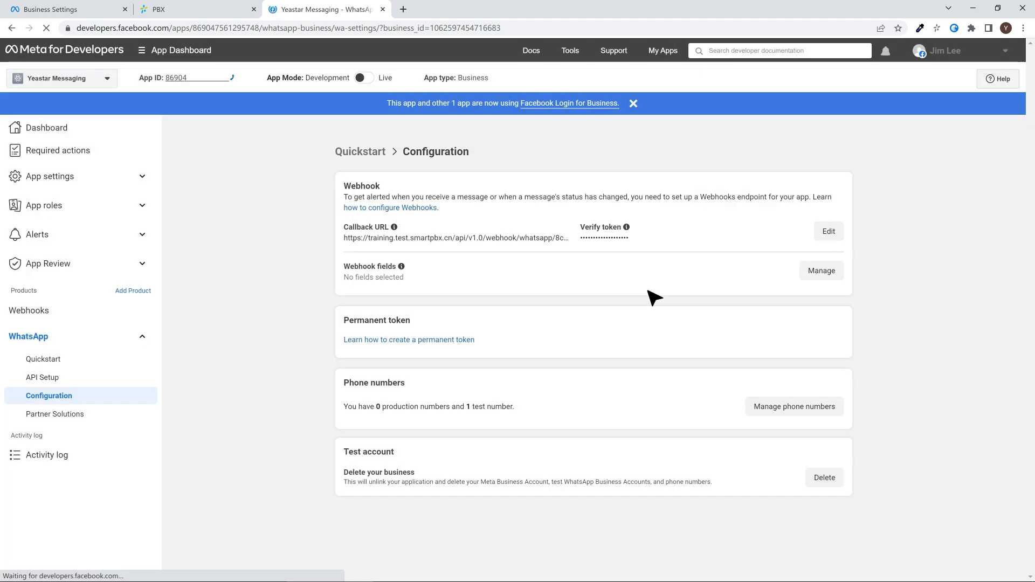
- Subscribe the WhatsApp webhook to the messages field
{"action": "left_click", "coordinate": [825, 272]}
{"action": "left_click_drag", "start_coordinate": [784, 272], "coordinate": [779, 380]}
{"action": "left_click", "coordinate": [731, 353]}
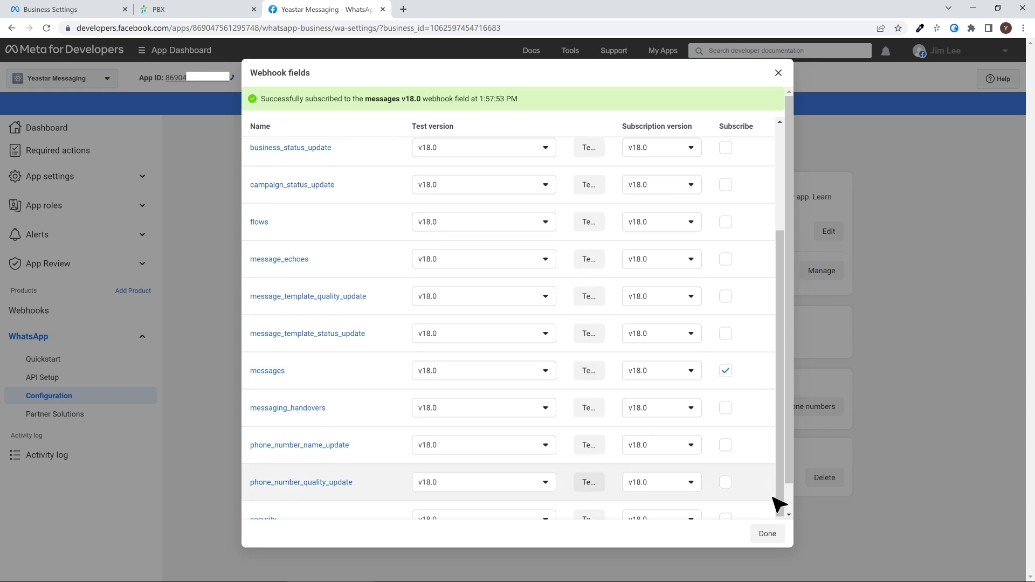
{"action": "left_click", "coordinate": [768, 534]}
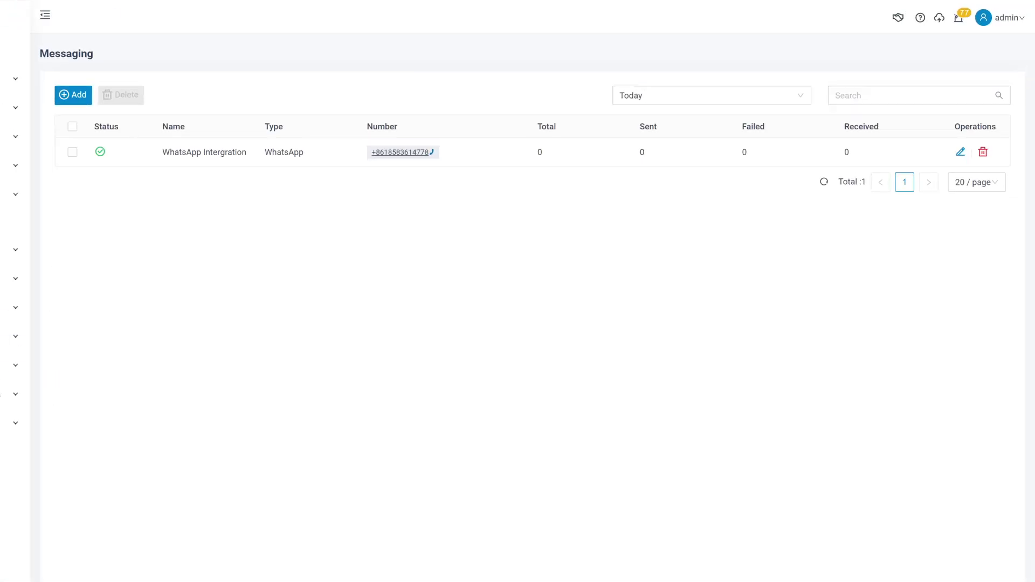